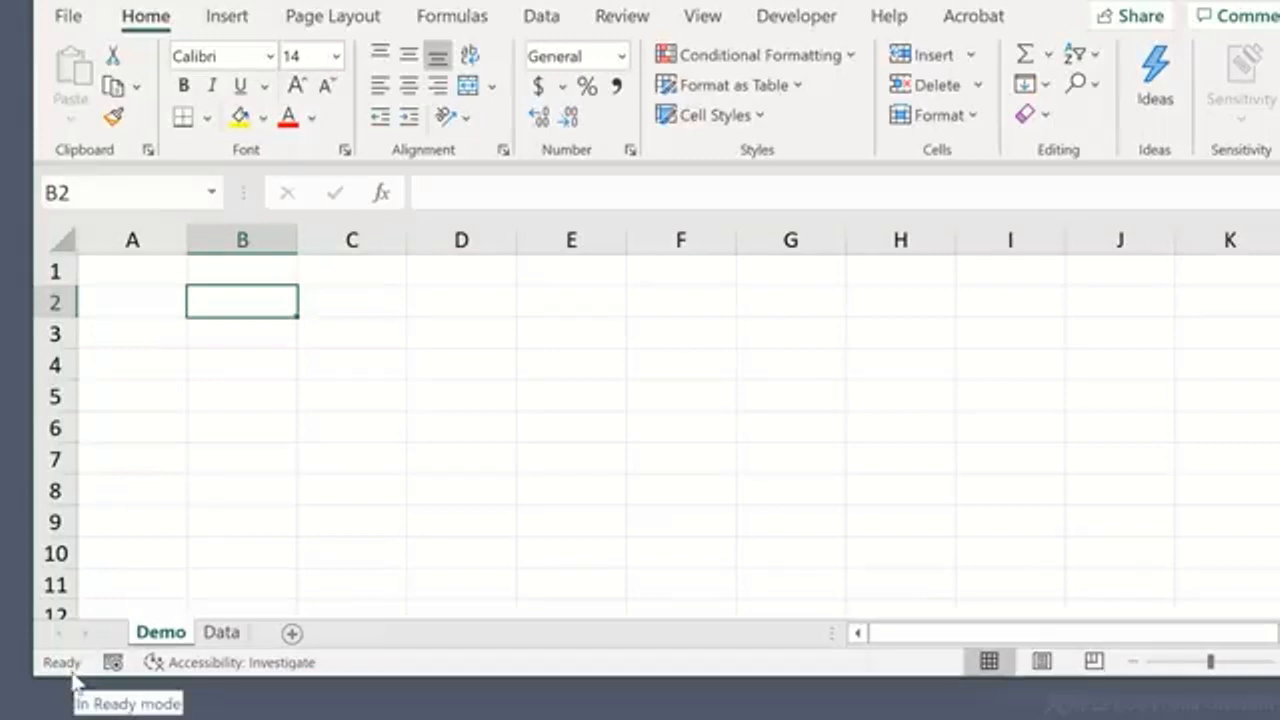
{"action": "left_click", "coordinate": [287, 334]}
{"action": "left_click", "coordinate": [376, 340]}
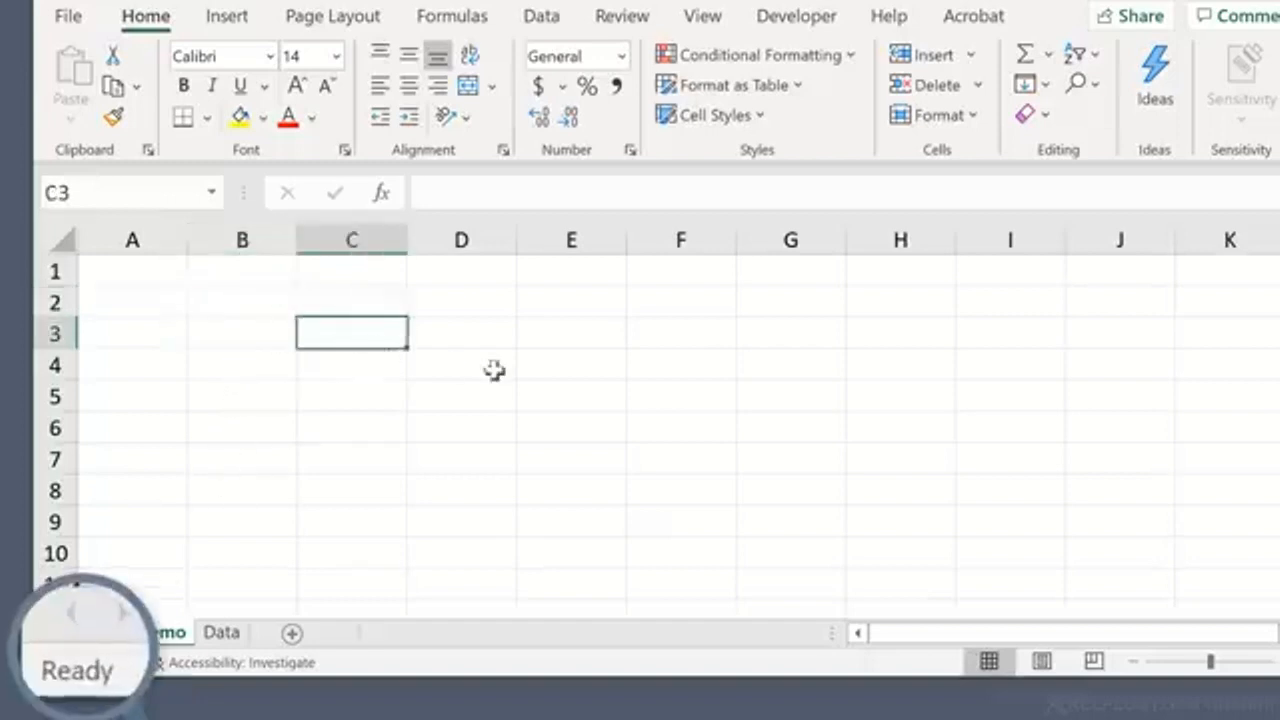
{"action": "left_click", "coordinate": [492, 370]}
{"action": "left_click", "coordinate": [392, 428]}
{"action": "left_click", "coordinate": [268, 425]}
{"action": "left_click", "coordinate": [240, 342]}
{"action": "left_click", "coordinate": [380, 337]}
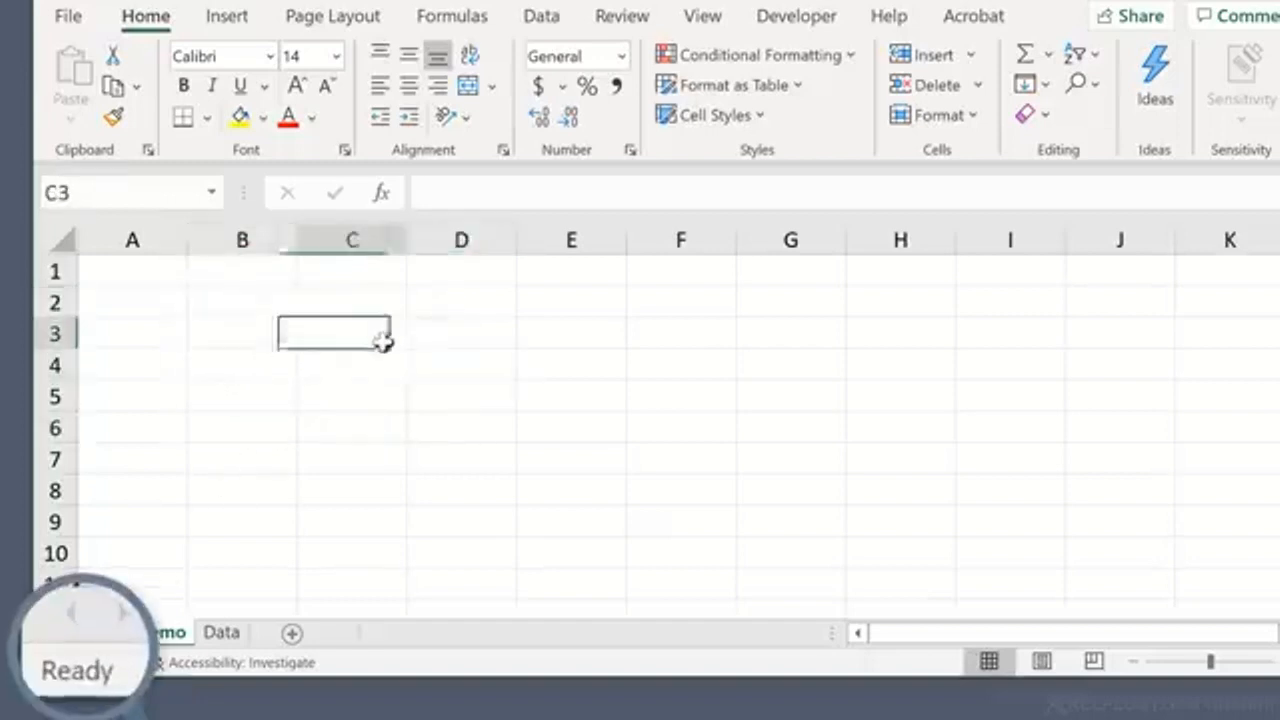
{"action": "left_click", "coordinate": [568, 372]}
{"action": "left_click", "coordinate": [226, 328]}
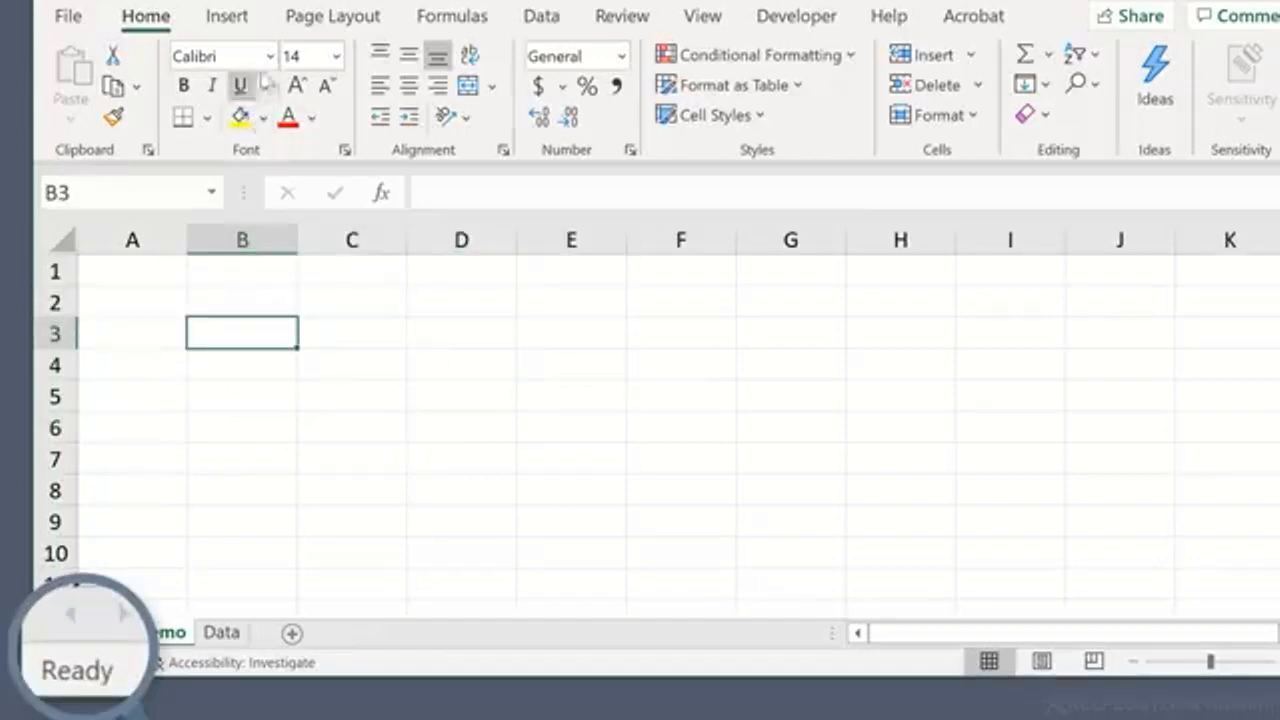
{"action": "left_click", "coordinate": [230, 17]}
{"action": "left_click", "coordinate": [333, 17]}
{"action": "left_click", "coordinate": [450, 17]}
{"action": "left_click", "coordinate": [150, 18]}
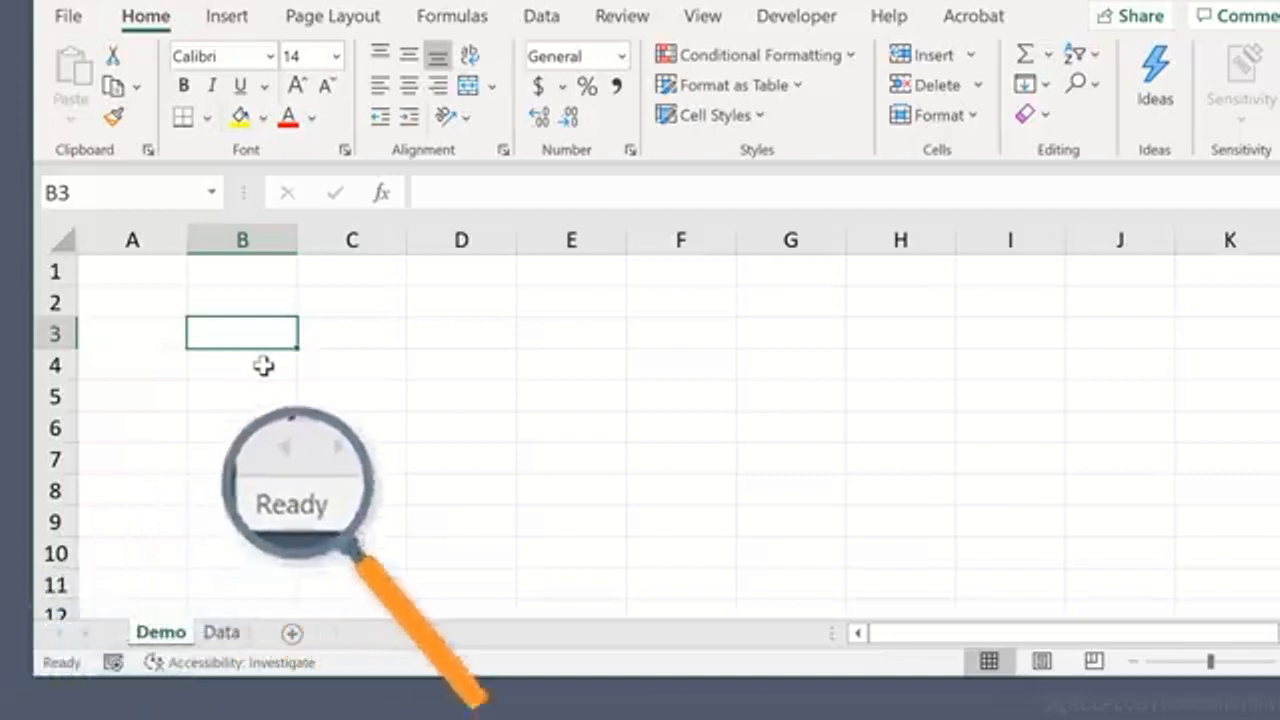
Step: Enter 50 in cell B3 of the Demo sheet
{"action": "type", "text": "50"}
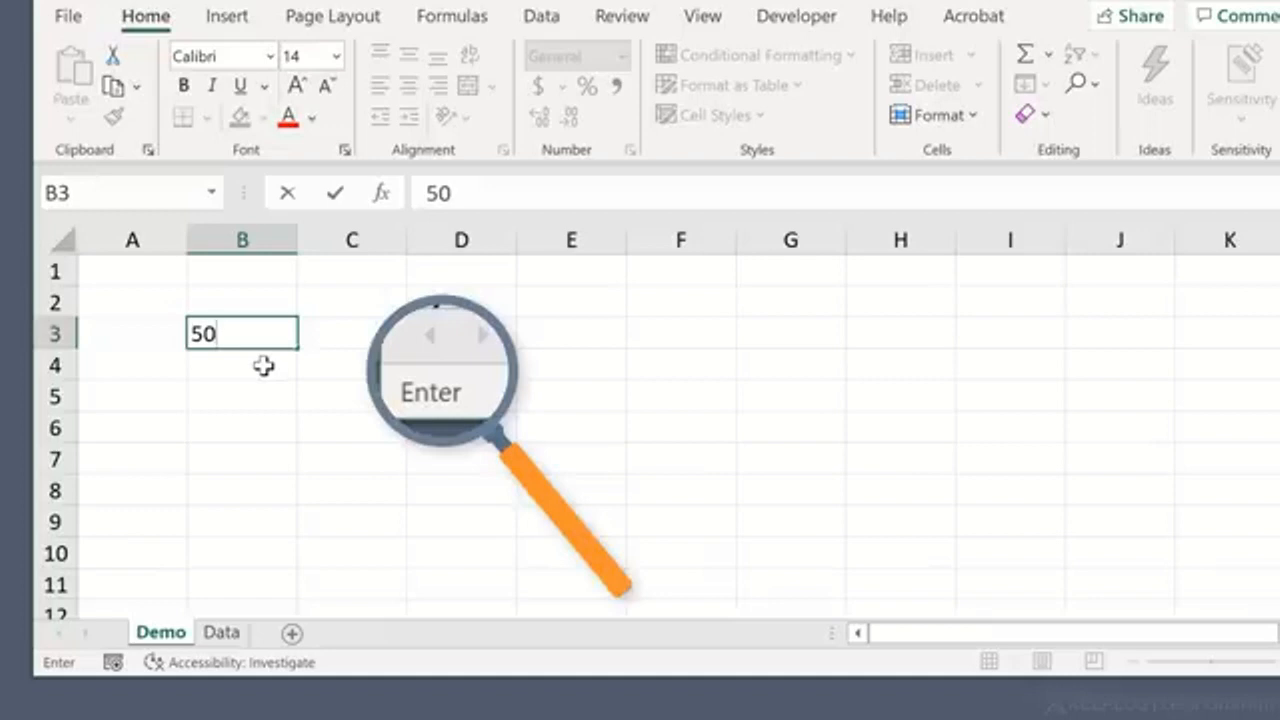
{"action": "key", "text": "Right"}
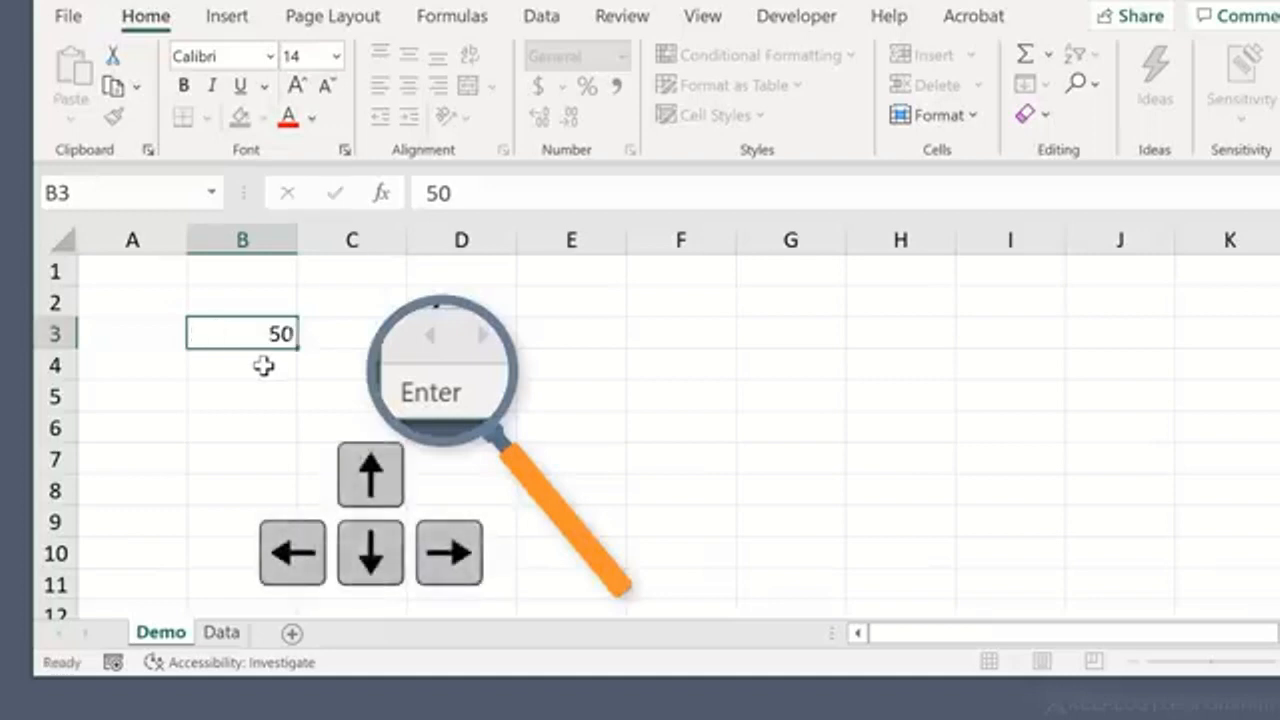
{"action": "key", "text": "Left"}
{"action": "key", "text": "Left"}
{"action": "key", "text": "Right"}
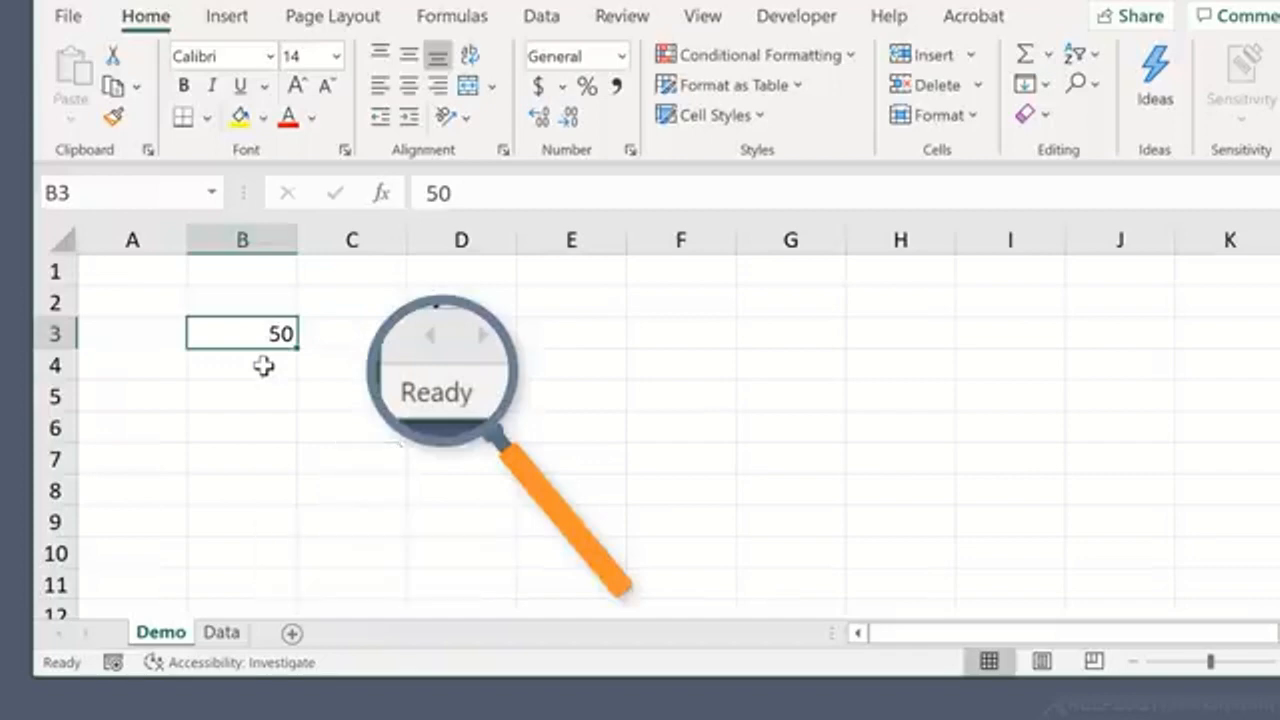
Step: Enter 60 in cell B4, directly below the 50
{"action": "left_click", "coordinate": [263, 366]}
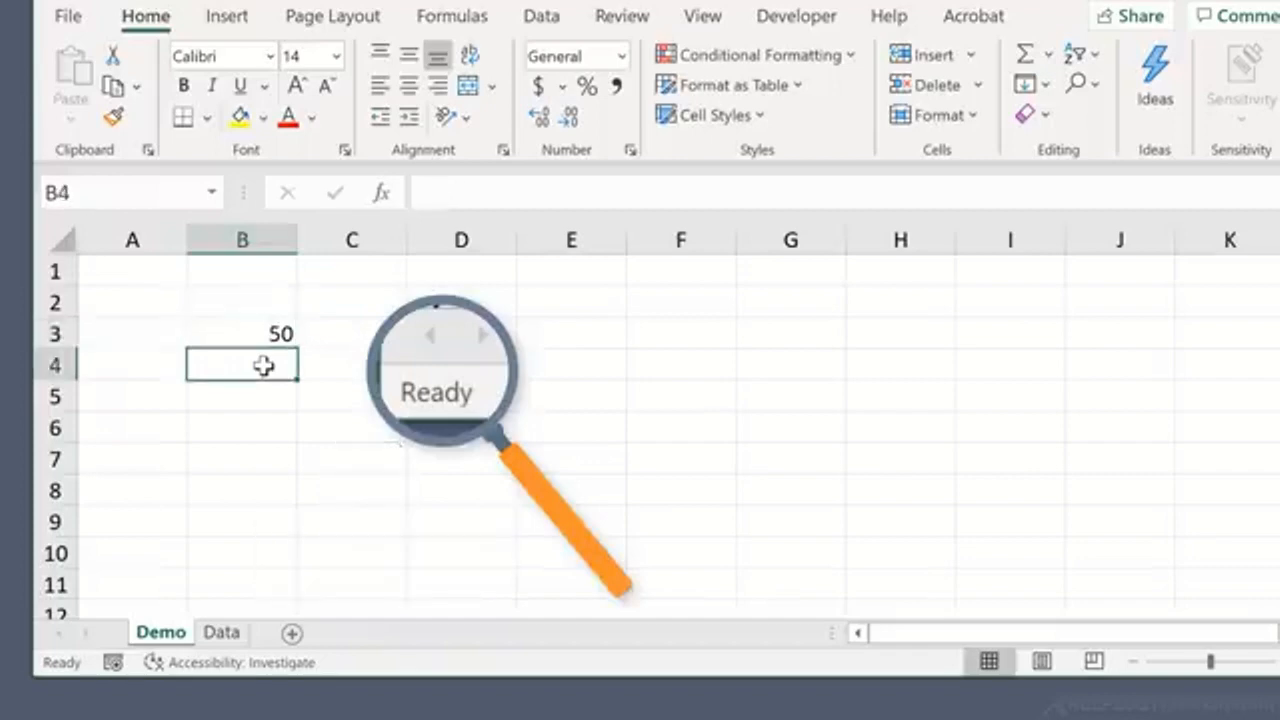
{"action": "type", "text": "60"}
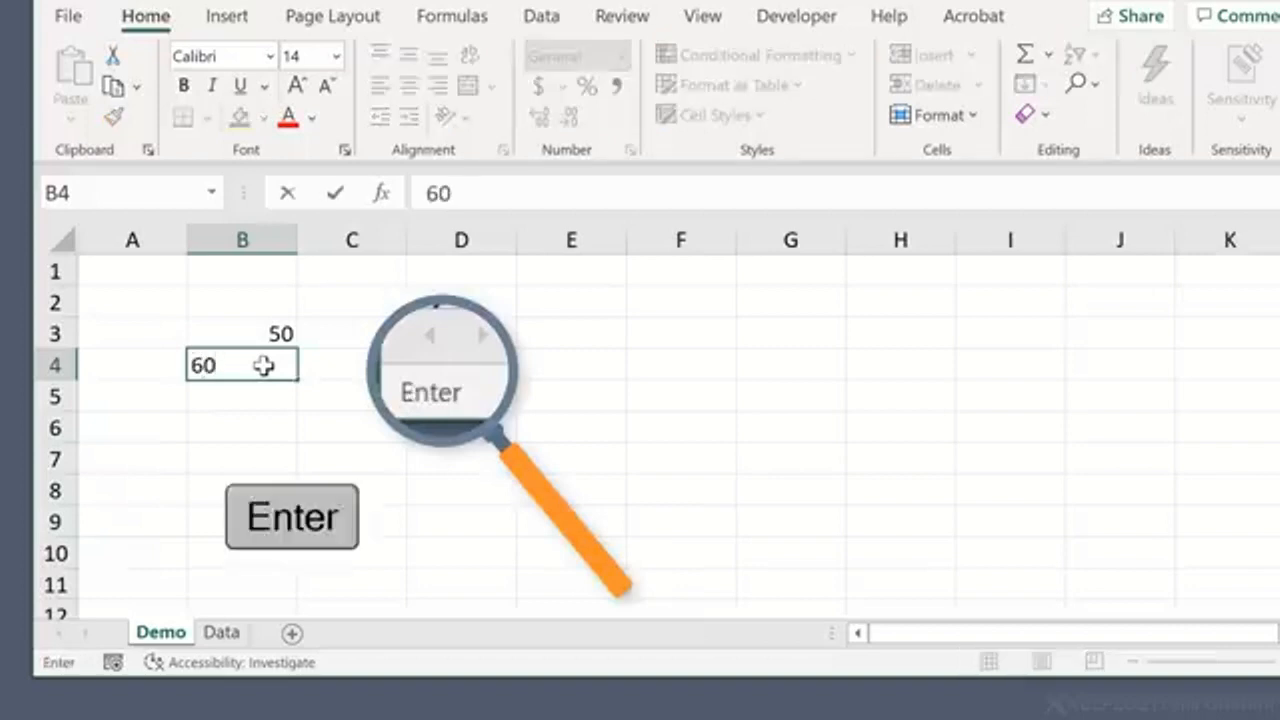
{"action": "key", "text": "Return"}
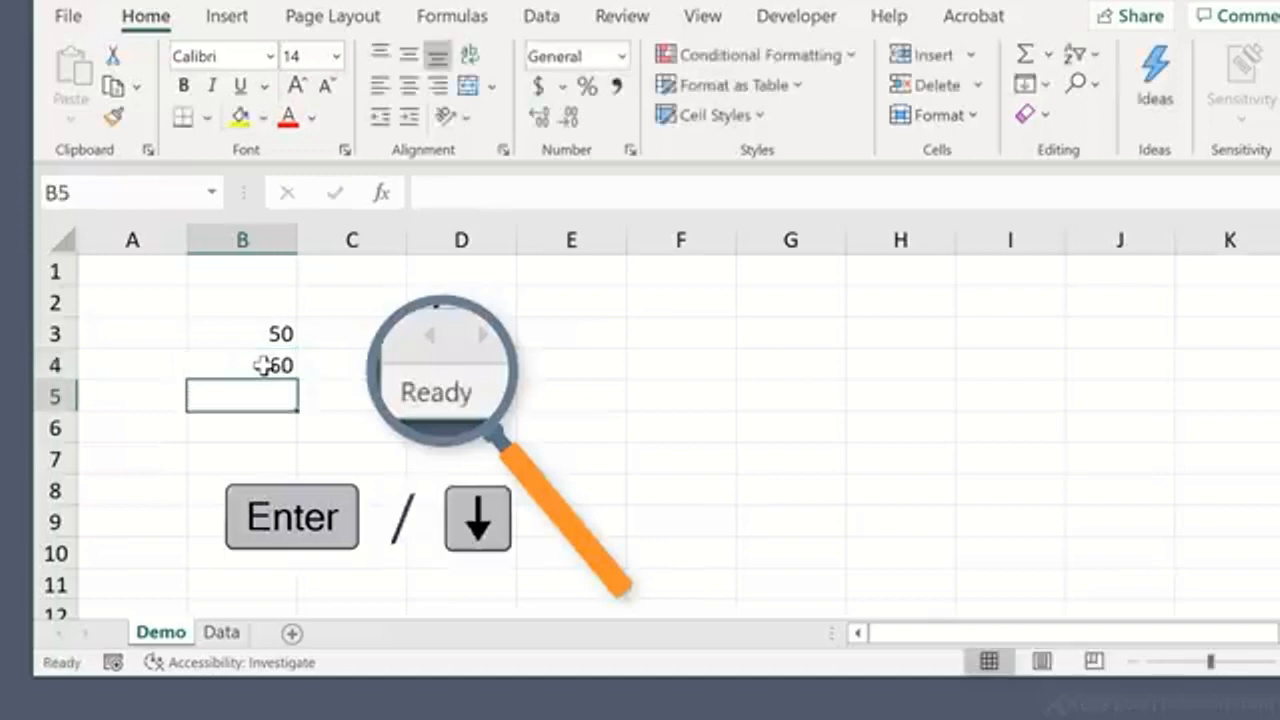
Step: Enter the formula =B3+B4 in cell B6, pointing to the two cells for the references
{"action": "key", "text": "Down"}
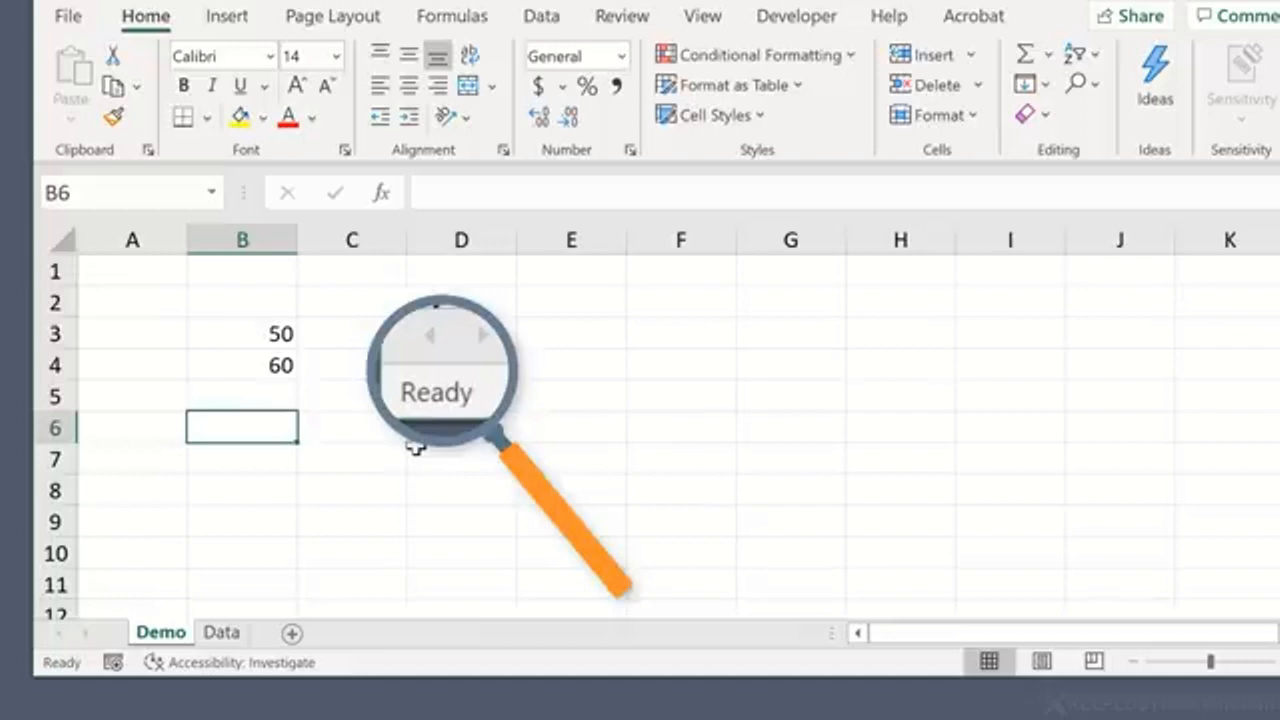
{"action": "type", "text": "="}
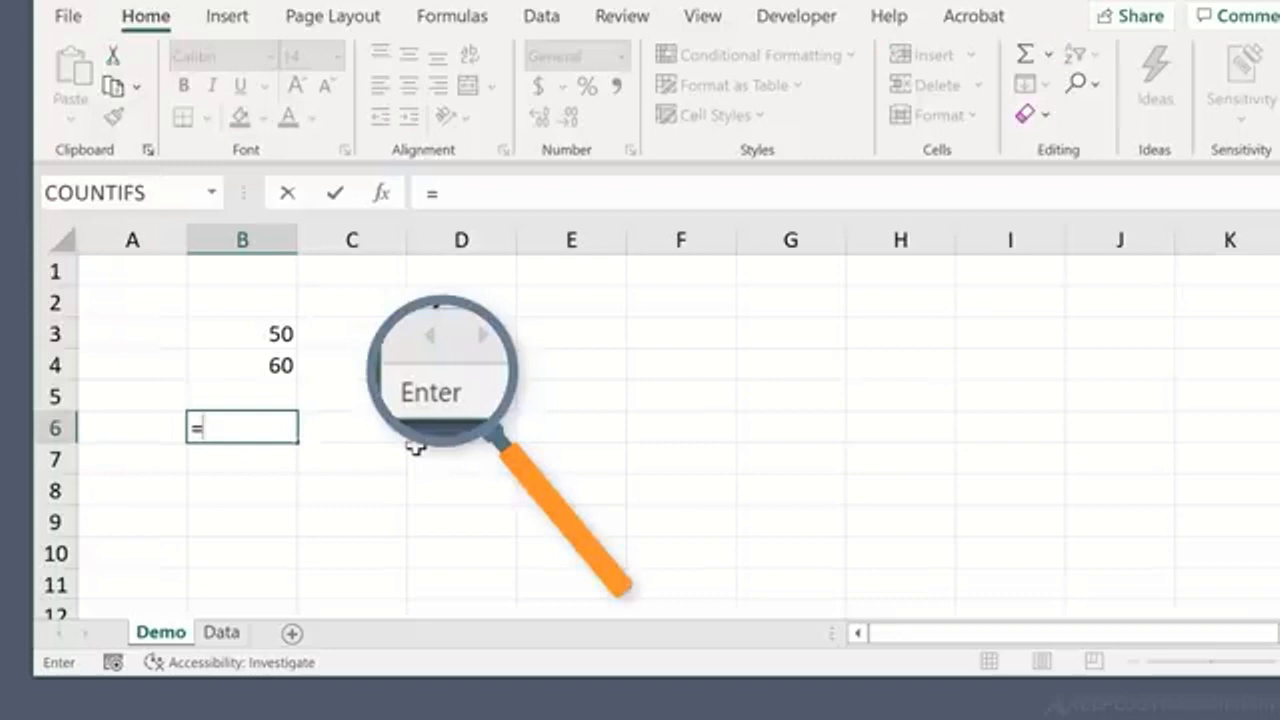
{"action": "key", "text": "Up"}
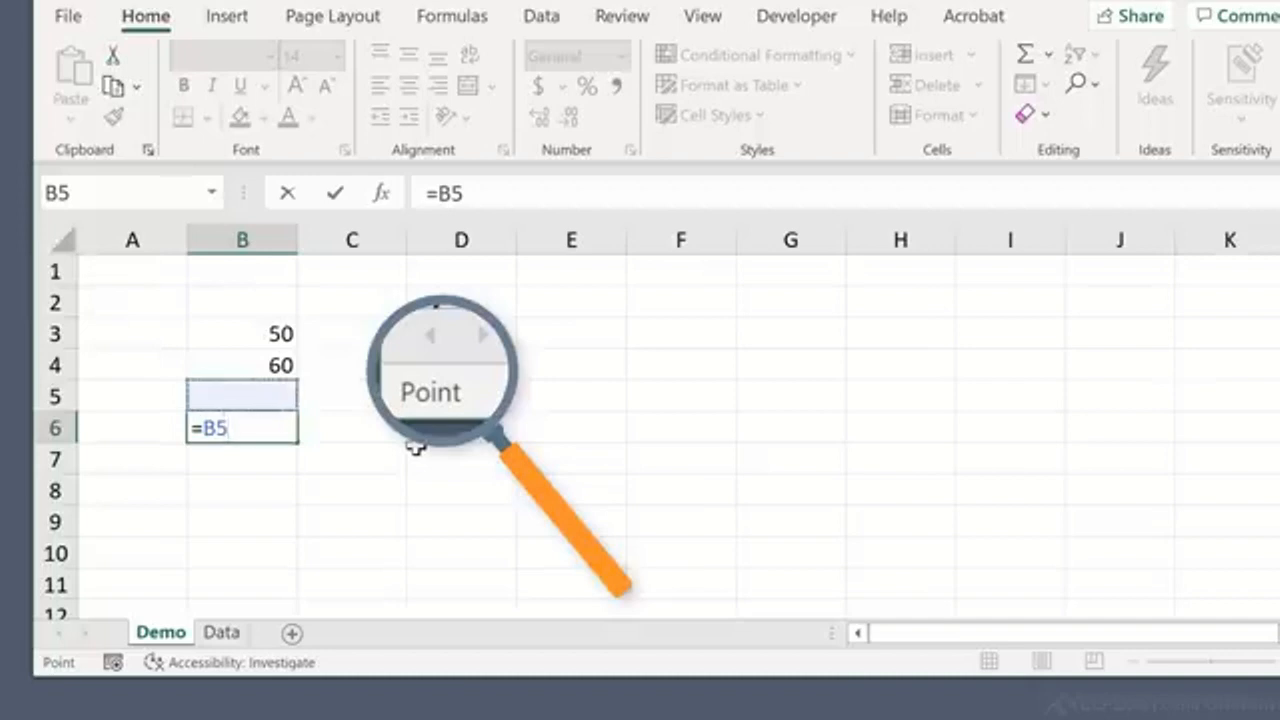
{"action": "key", "text": "Up"}
{"action": "key", "text": "Up"}
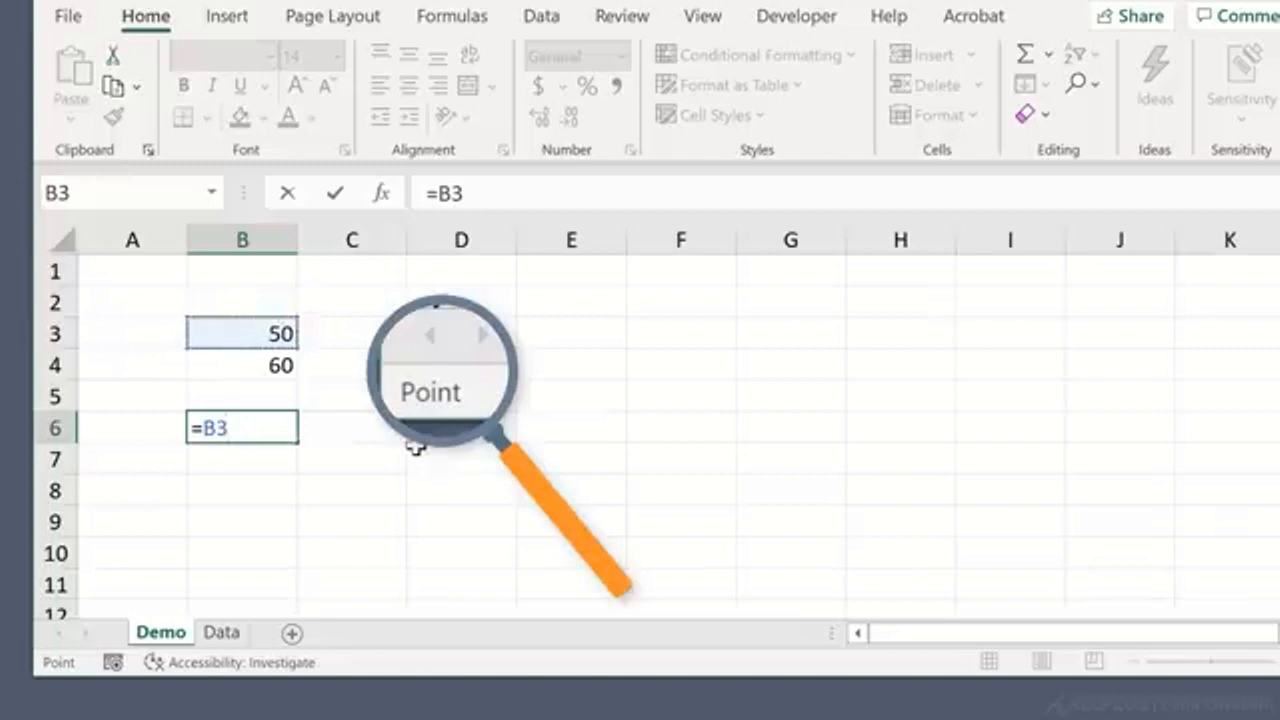
{"action": "type", "text": "+"}
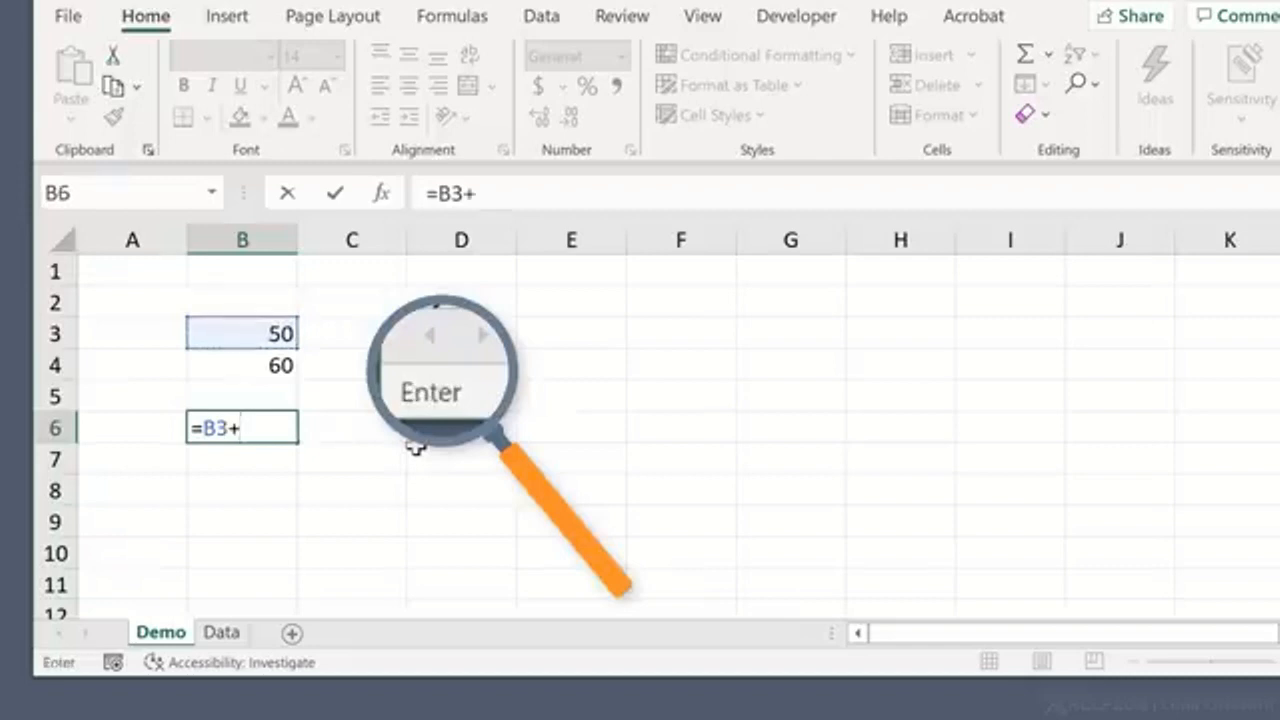
{"action": "key", "text": "Up"}
{"action": "key", "text": "Up"}
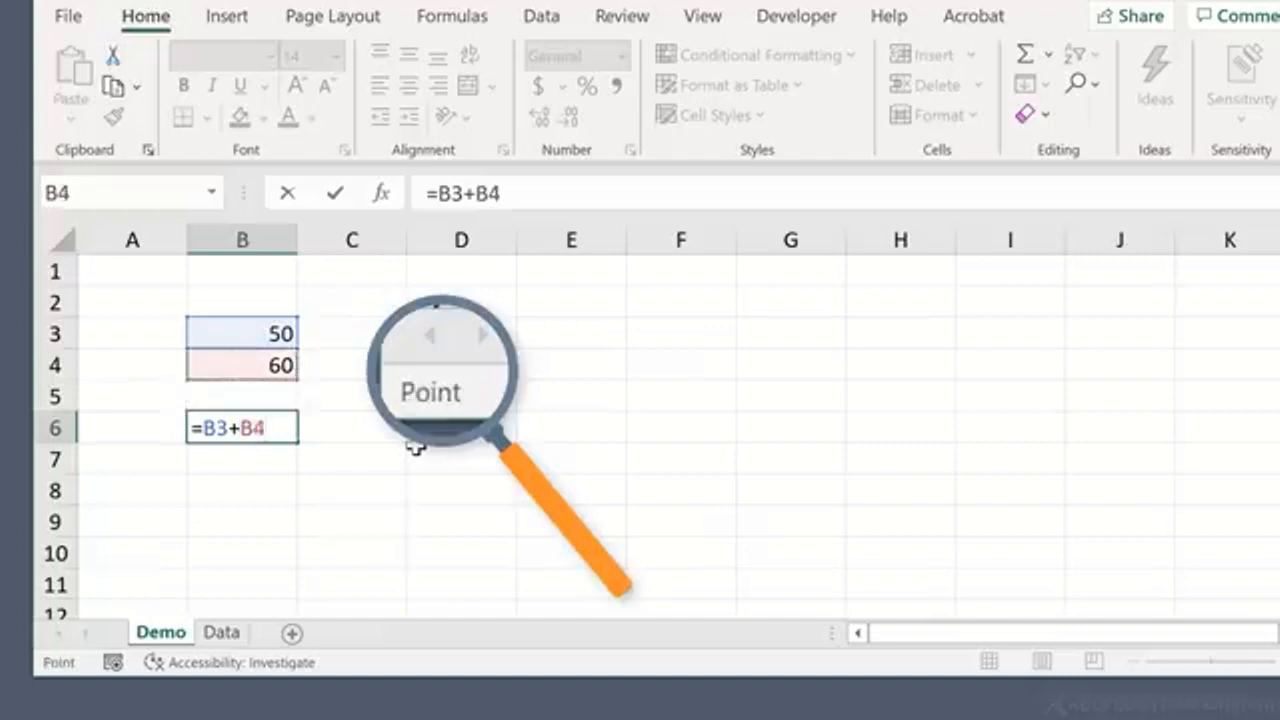
{"action": "key", "text": "Return"}
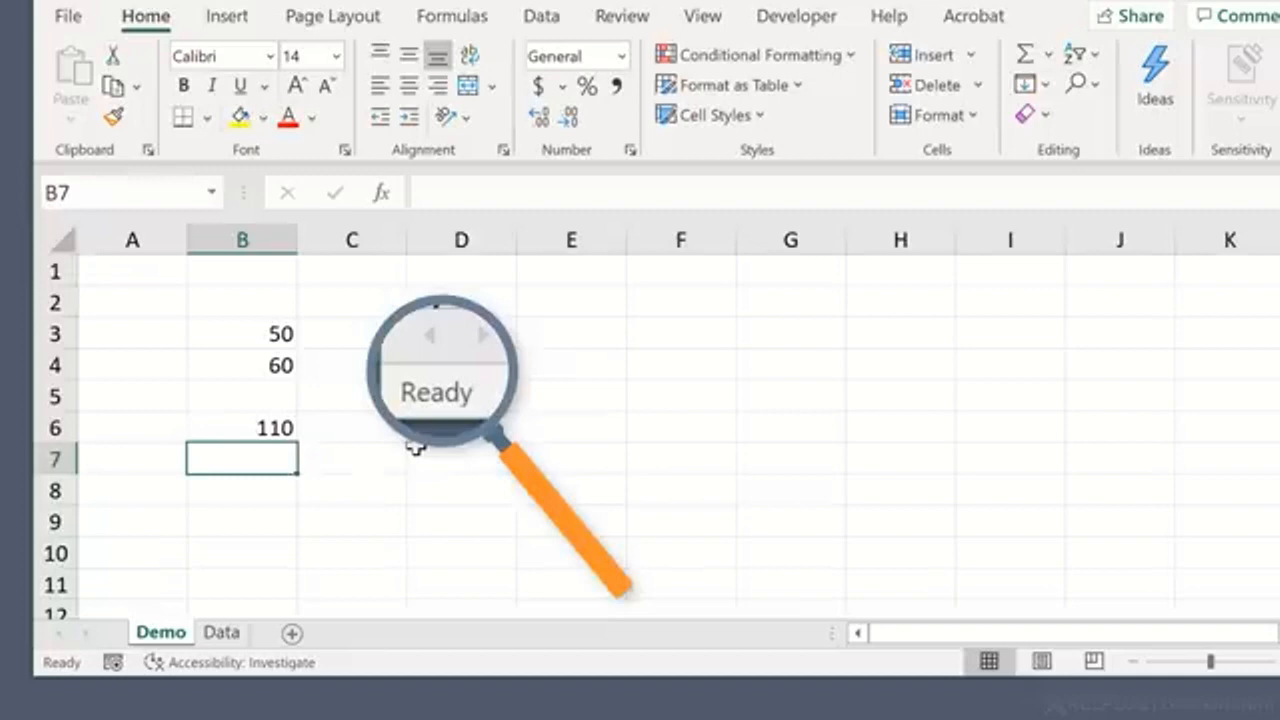
Step: Enter 30 in cell B2, above the existing numbers
{"action": "key", "text": "Up"}
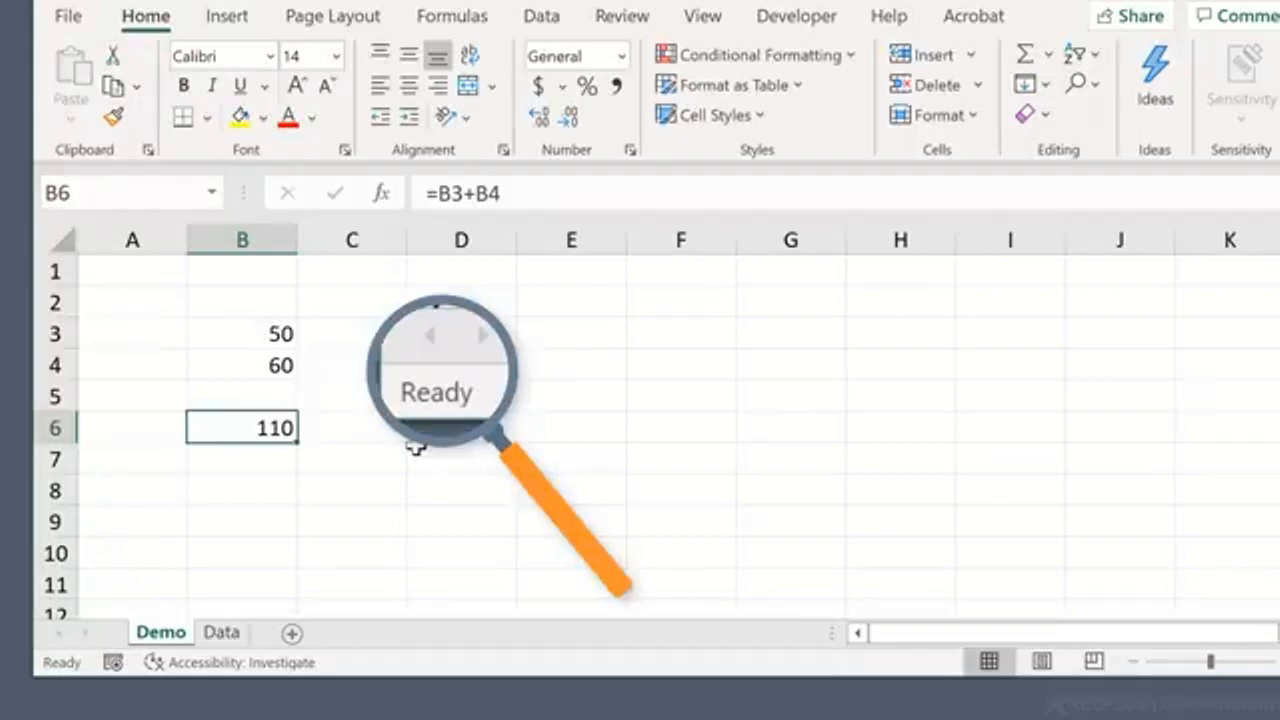
{"action": "key", "text": "Up"}
{"action": "key", "text": "Up"}
{"action": "key", "text": "Up"}
{"action": "key", "text": "Up"}
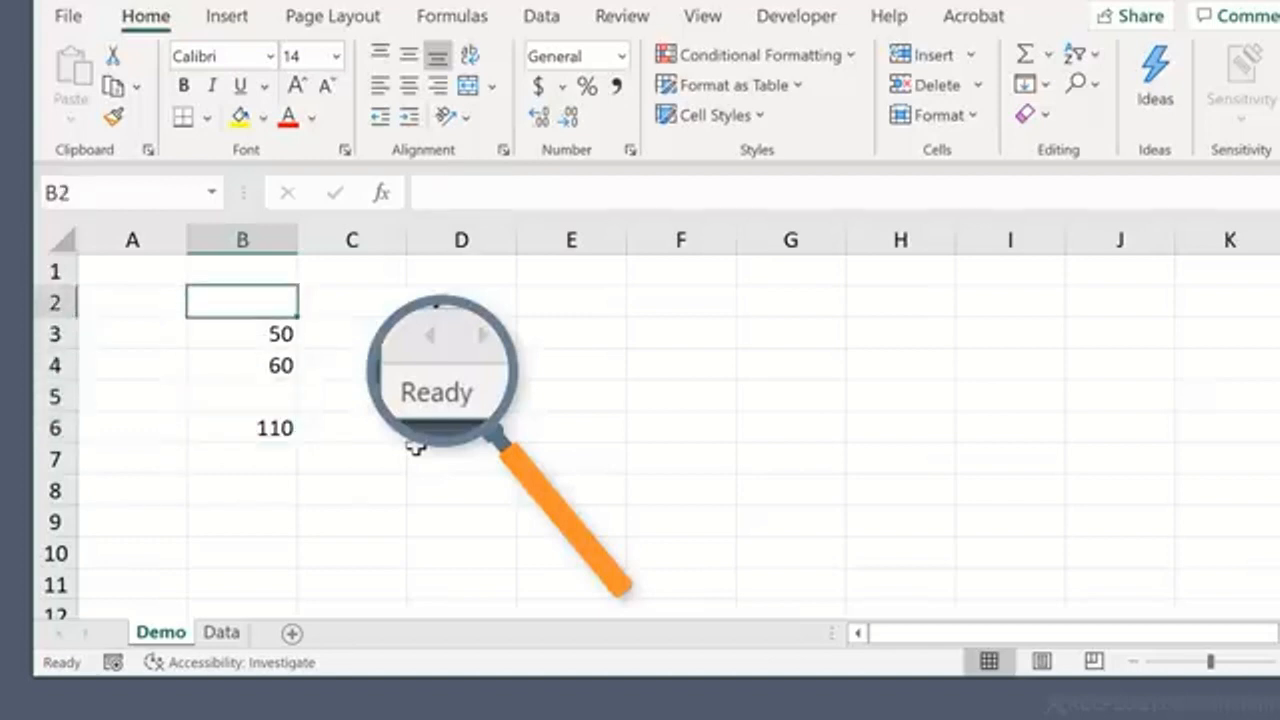
{"action": "type", "text": "30"}
{"action": "key", "text": "Return"}
Step: Edit the formula in cell B6 in place, replacing the plus with a minus so it reads =B3-B4
{"action": "key", "text": "Down"}
{"action": "key", "text": "Down"}
{"action": "key", "text": "Down"}
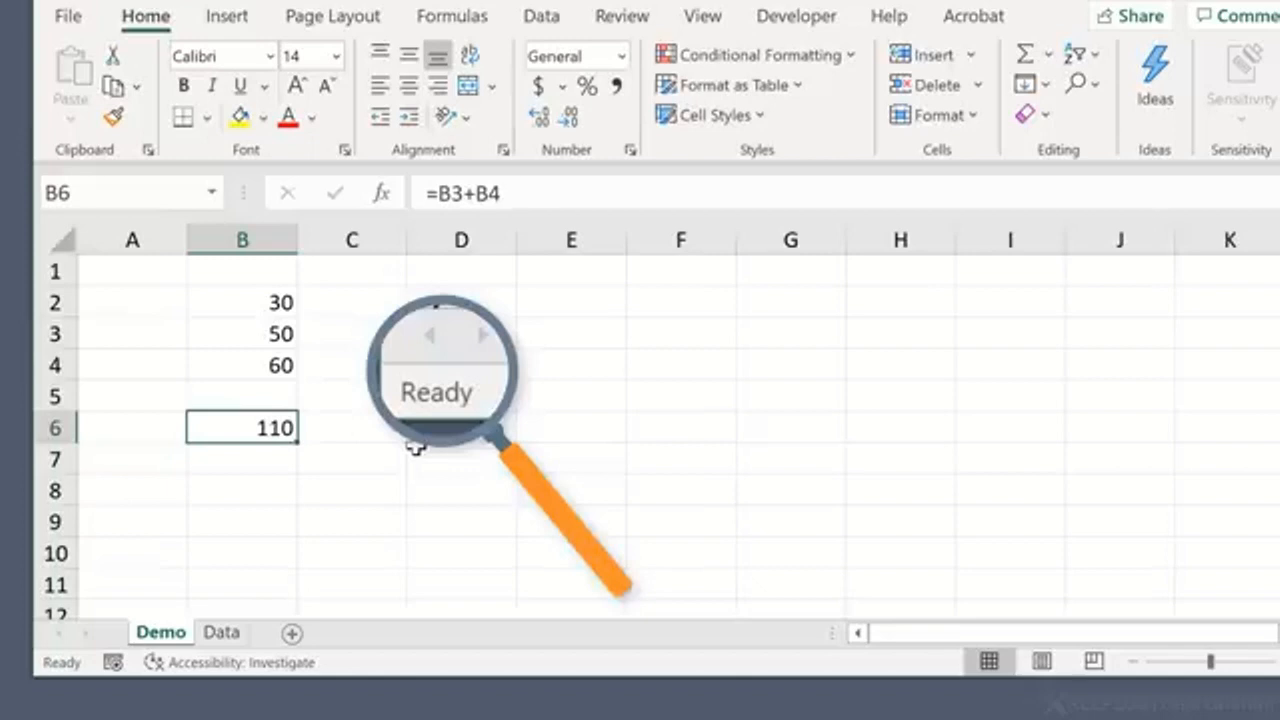
{"action": "key", "text": "F2"}
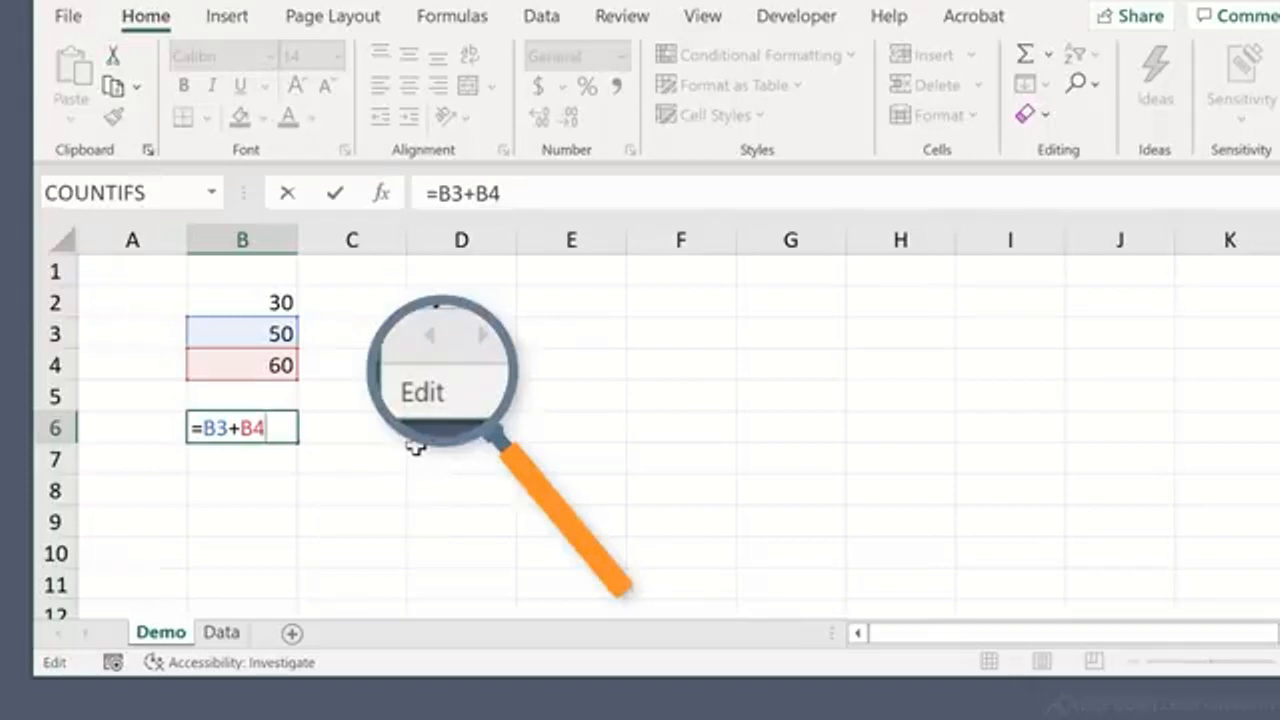
{"action": "key", "text": "Left"}
{"action": "key", "text": "Left"}
{"action": "key", "text": "Left"}
{"action": "key", "text": "Left"}
{"action": "key", "text": "Left"}
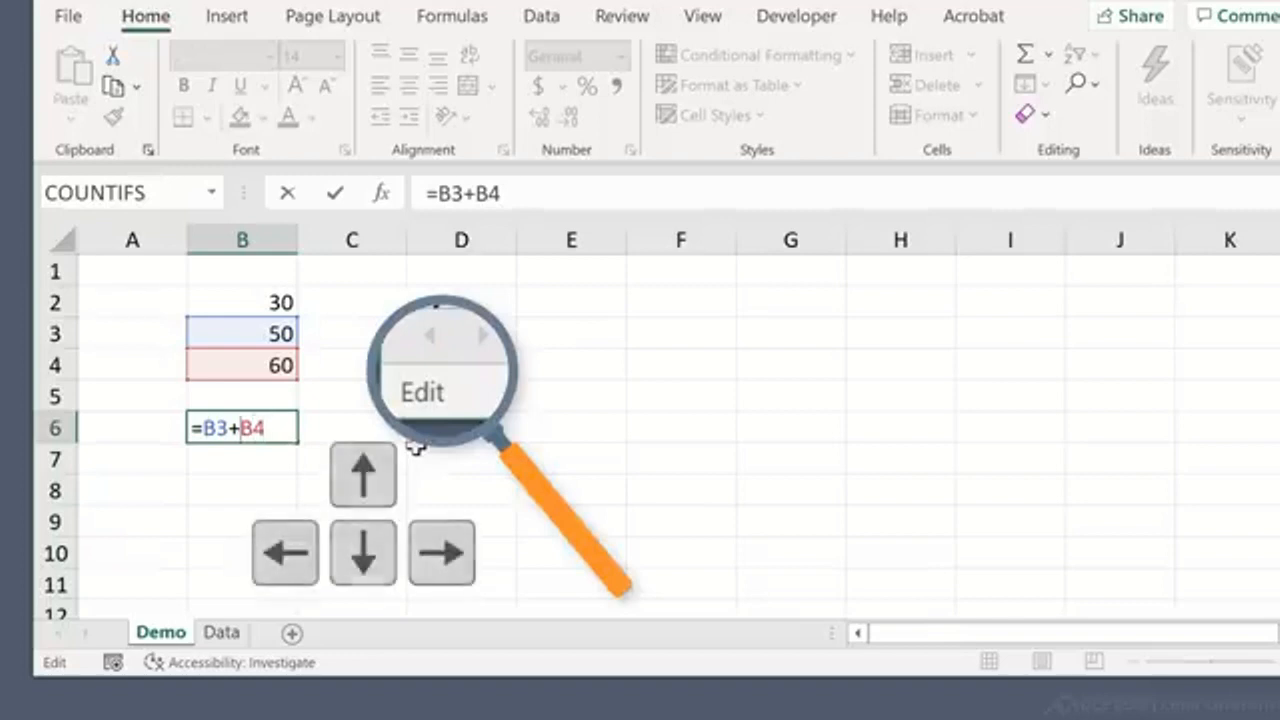
{"action": "key", "text": "Right"}
{"action": "key", "text": "Right"}
{"action": "key", "text": "Right"}
{"action": "key", "text": "Right"}
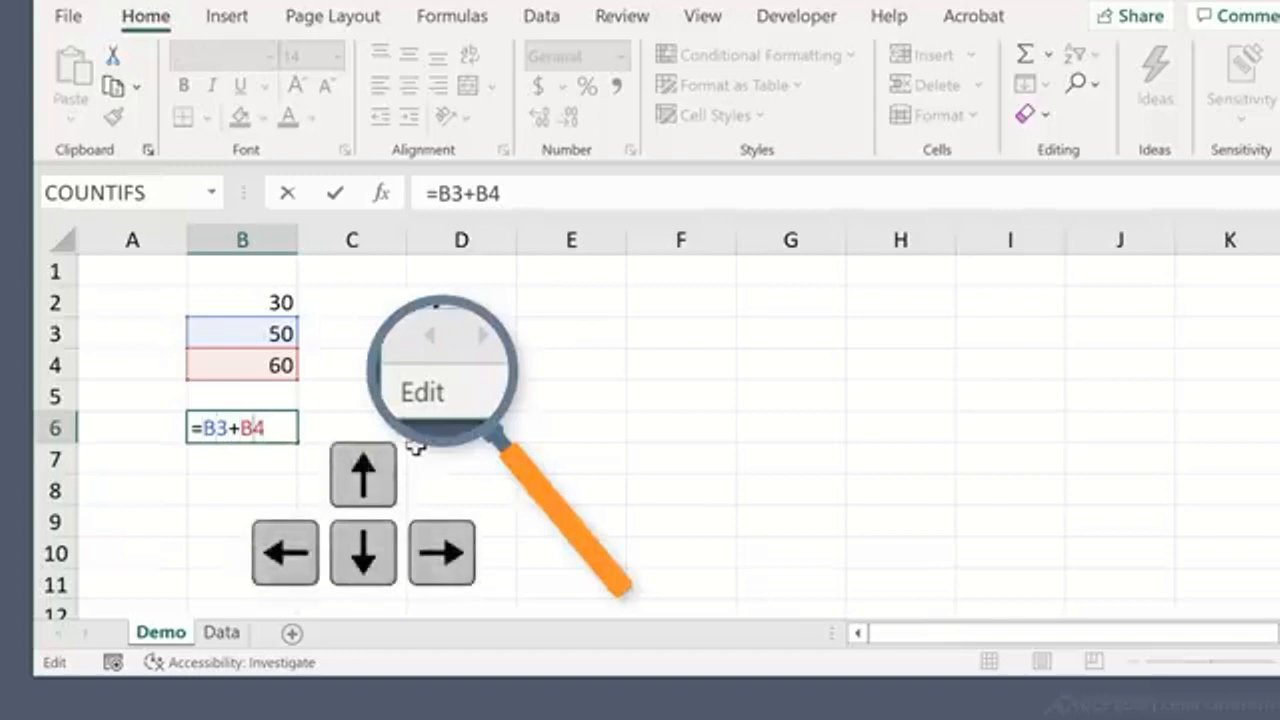
{"action": "key", "text": "Right"}
{"action": "key", "text": "Left"}
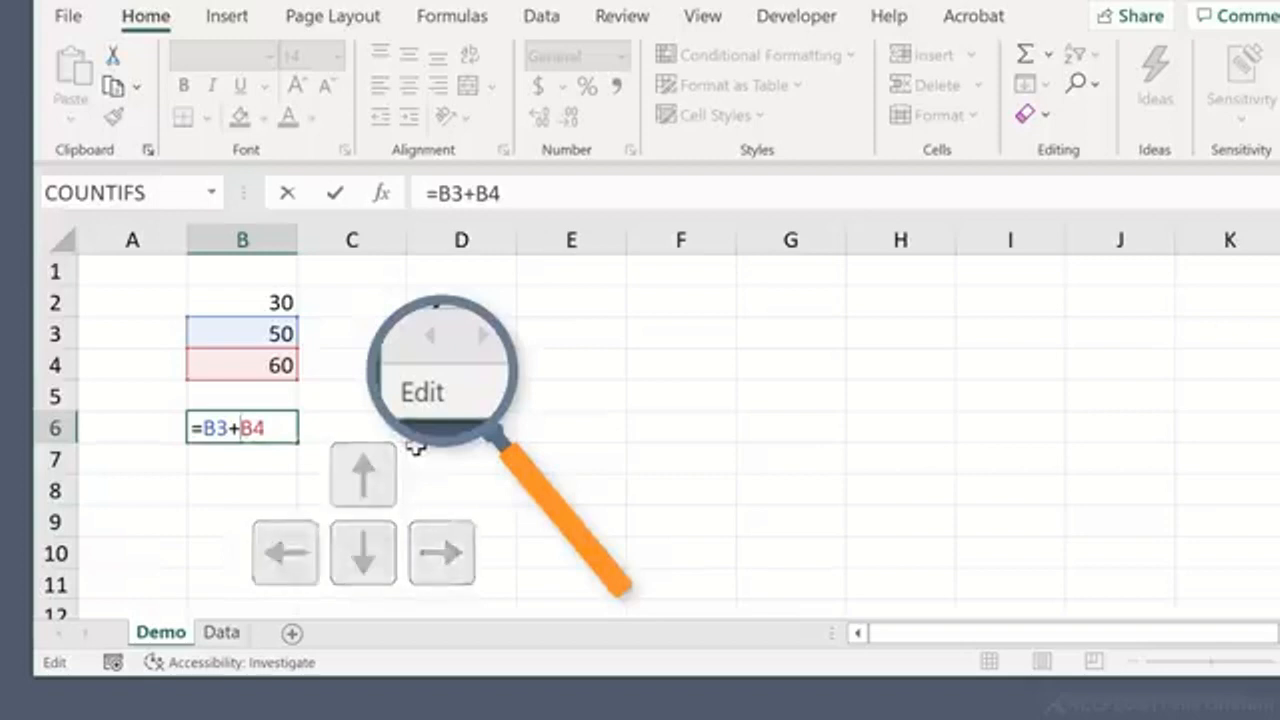
{"action": "key", "text": "BackSpace"}
{"action": "type", "text": "-"}
Step: Extend the B6 formula to =B3-B4+B2, switching to Enter mode to point to cell B2 for the reference
{"action": "key", "text": "Right"}
{"action": "key", "text": "Right"}
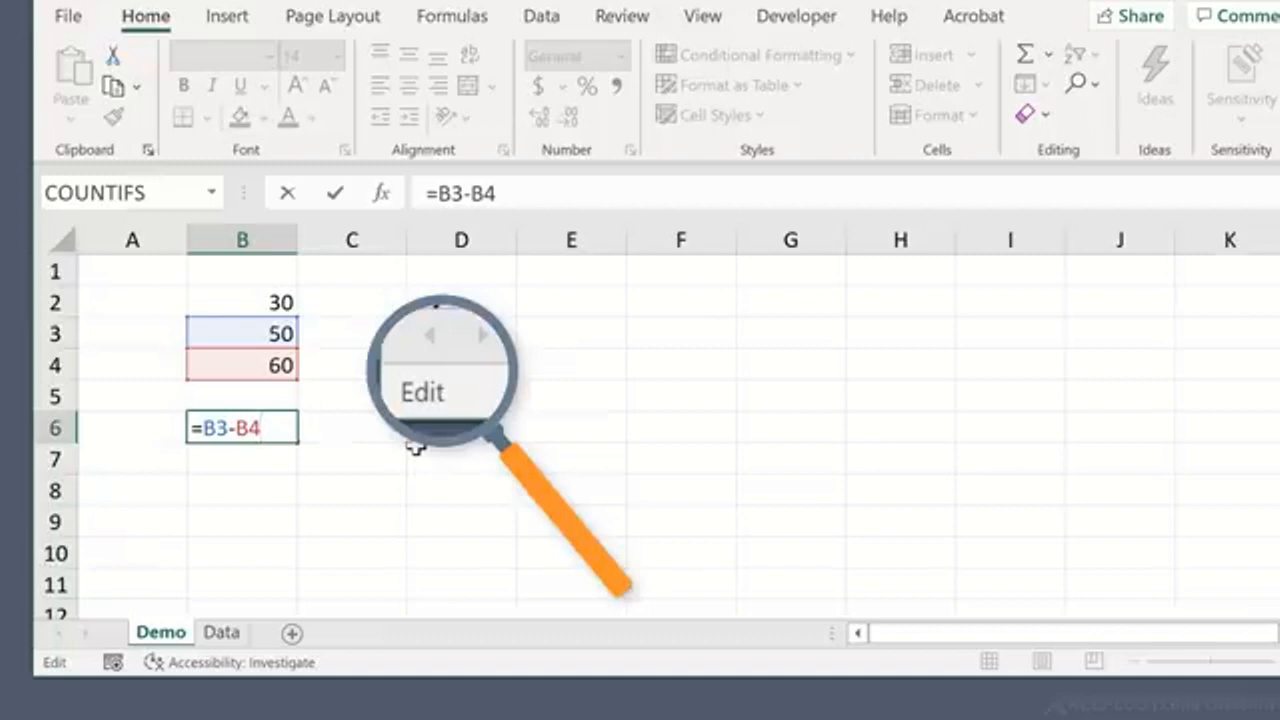
{"action": "type", "text": "+"}
{"action": "key", "text": "Up"}
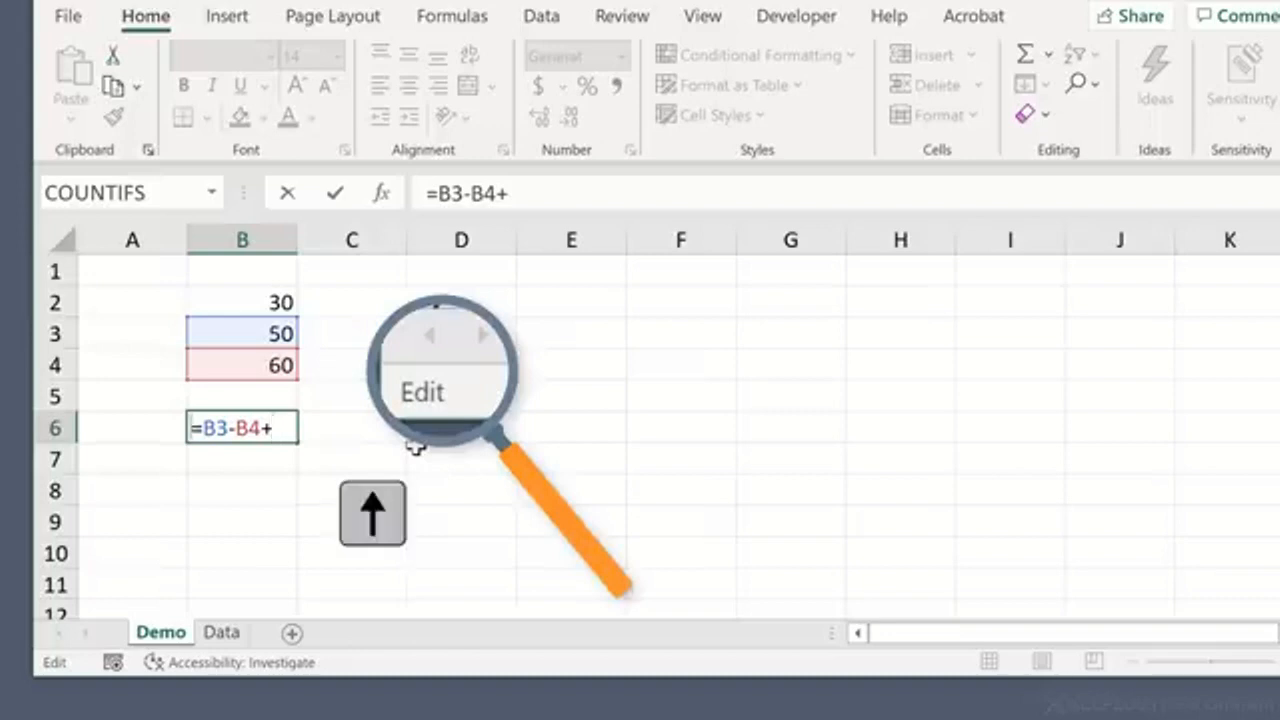
{"action": "key", "text": "Right"}
{"action": "key", "text": "Right"}
{"action": "key", "text": "Right"}
{"action": "key", "text": "Right"}
{"action": "key", "text": "Right"}
{"action": "key", "text": "Right"}
{"action": "key", "text": "Right"}
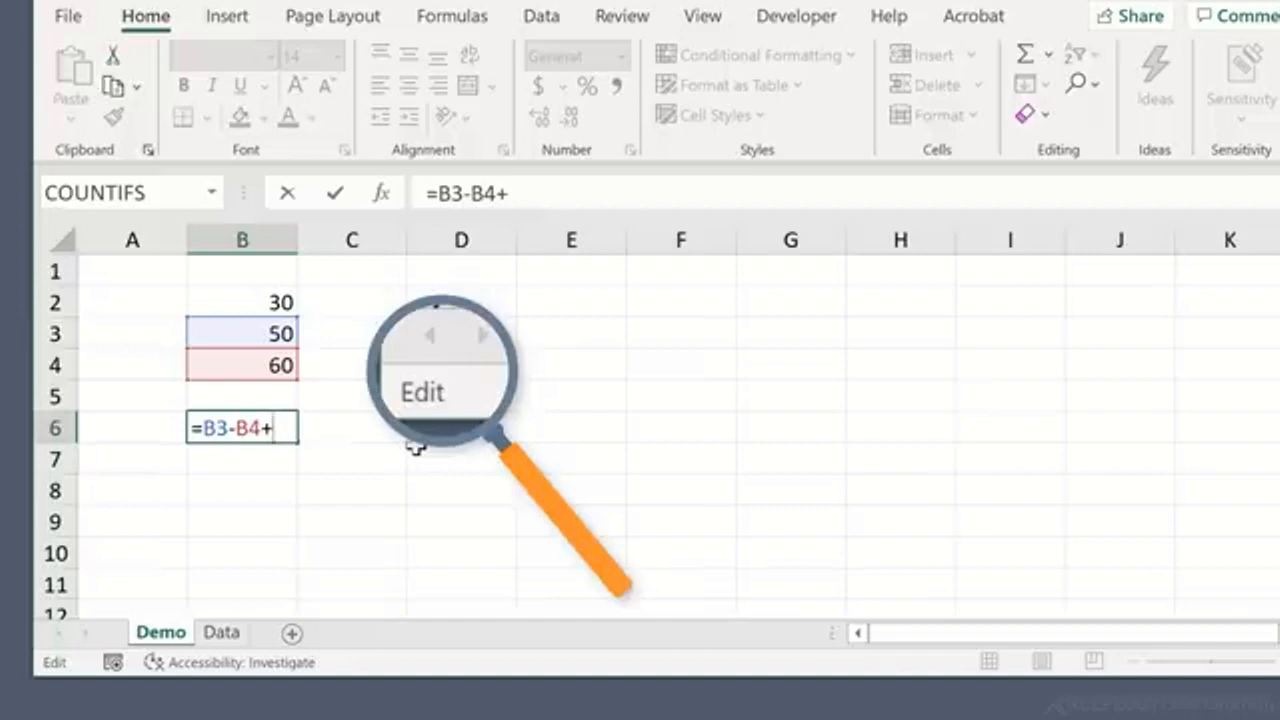
{"action": "key", "text": "F2"}
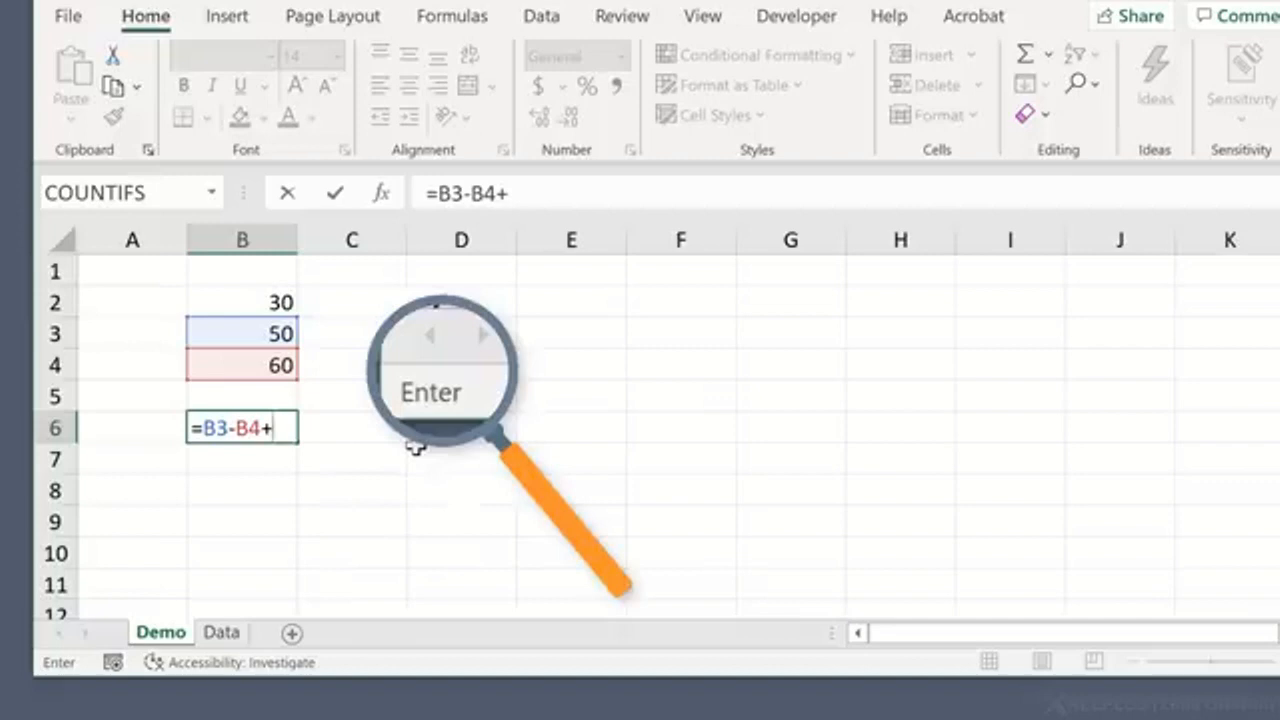
{"action": "key", "text": "Up"}
{"action": "key", "text": "Up"}
{"action": "key", "text": "Up"}
{"action": "key", "text": "Up"}
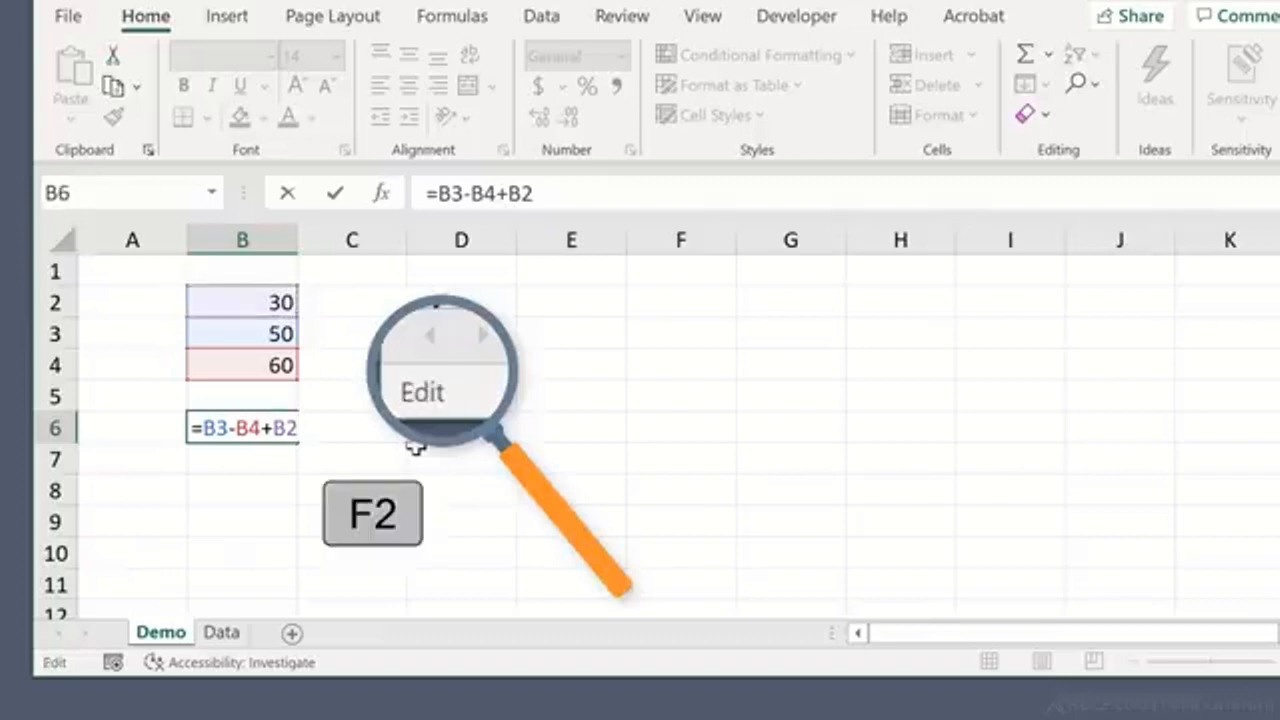
Step: Try appending a division to the end of the B6 formula, pointing to cell B5 as the divisor
{"action": "key", "text": "Left"}
{"action": "key", "text": "Left"}
{"action": "key", "text": "Left"}
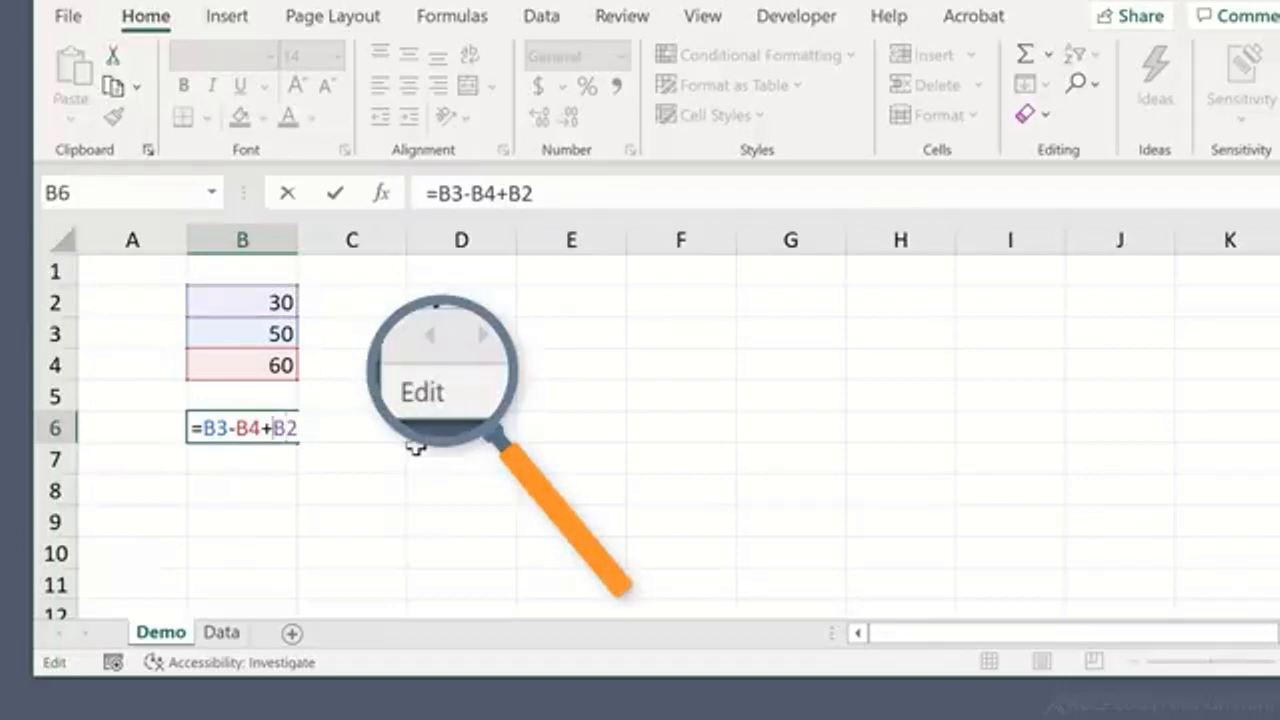
{"action": "key", "text": "Right"}
{"action": "key", "text": "Right"}
{"action": "key", "text": "Right"}
{"action": "type", "text": "/"}
{"action": "key", "text": "F2"}
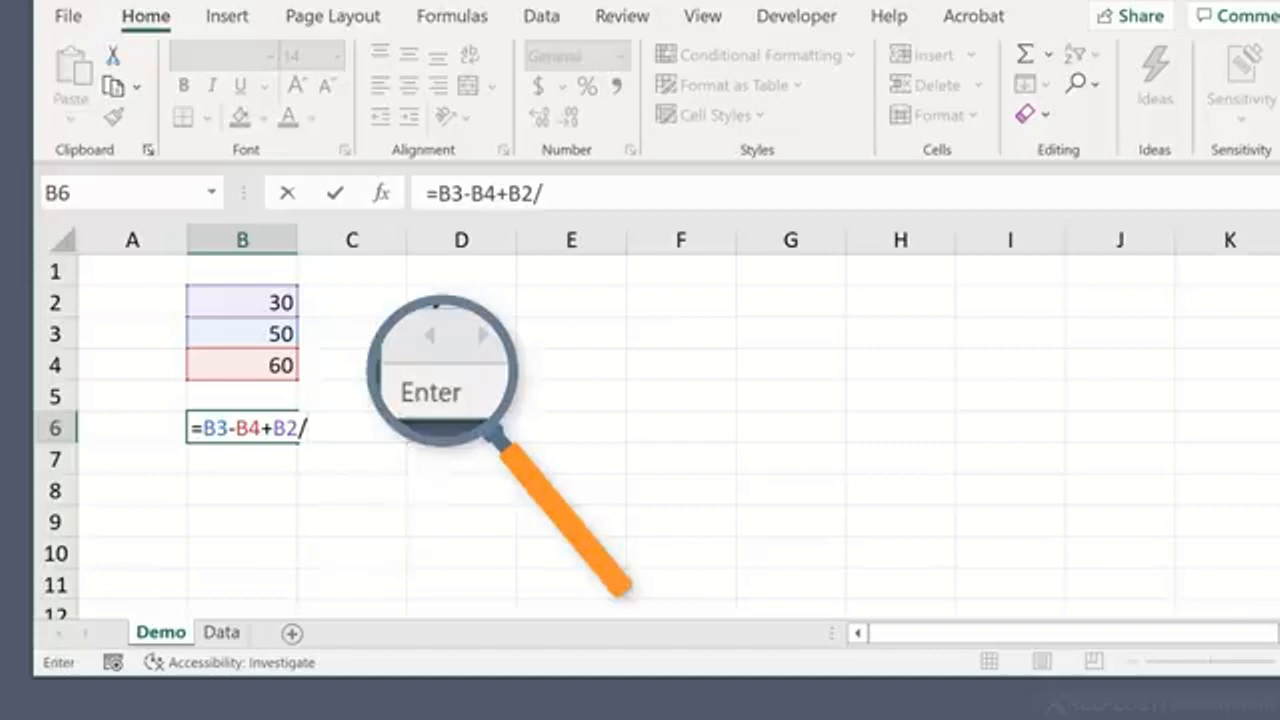
{"action": "key", "text": "Down"}
{"action": "key", "text": "Up"}
{"action": "key", "text": "Up"}
{"action": "key", "text": "Up"}
{"action": "key", "text": "Up"}
{"action": "key", "text": "Up"}
{"action": "key", "text": "Down"}
{"action": "key", "text": "Down"}
{"action": "key", "text": "Down"}
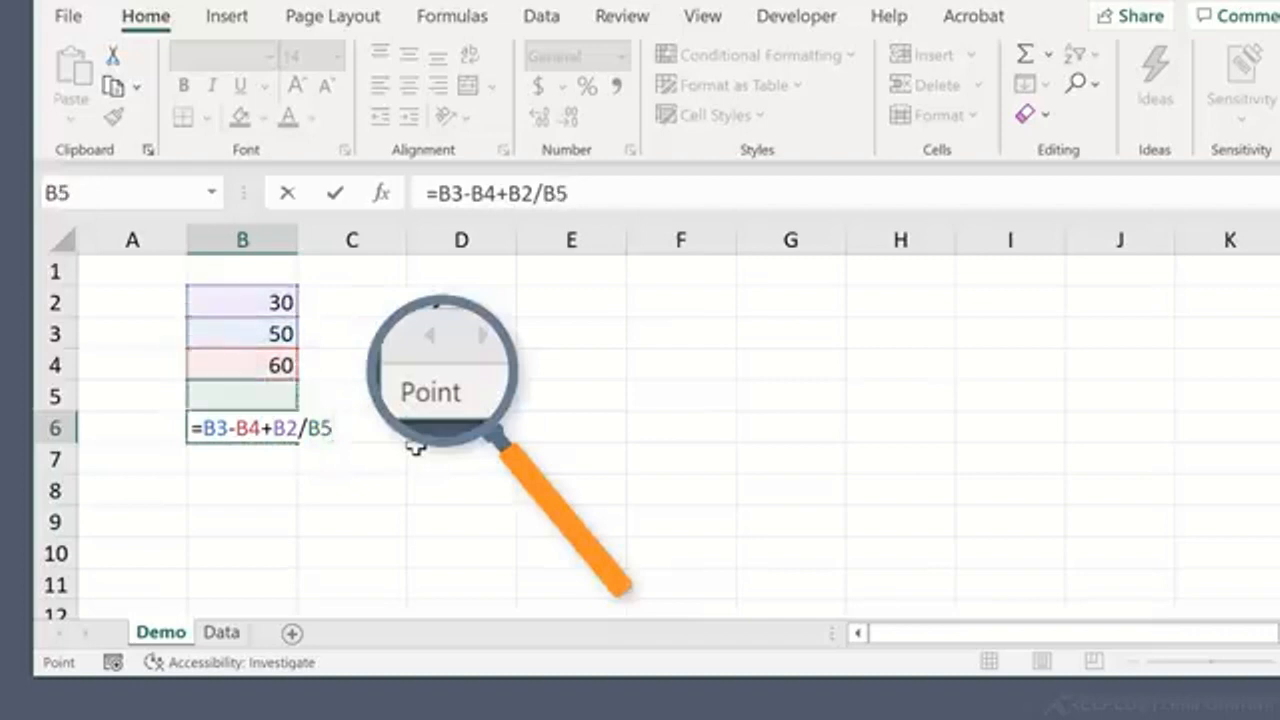
Step: Remove the trailing /B5 from the formula and commit =B3-B4+B2 in cell B6
{"action": "key", "text": "F2"}
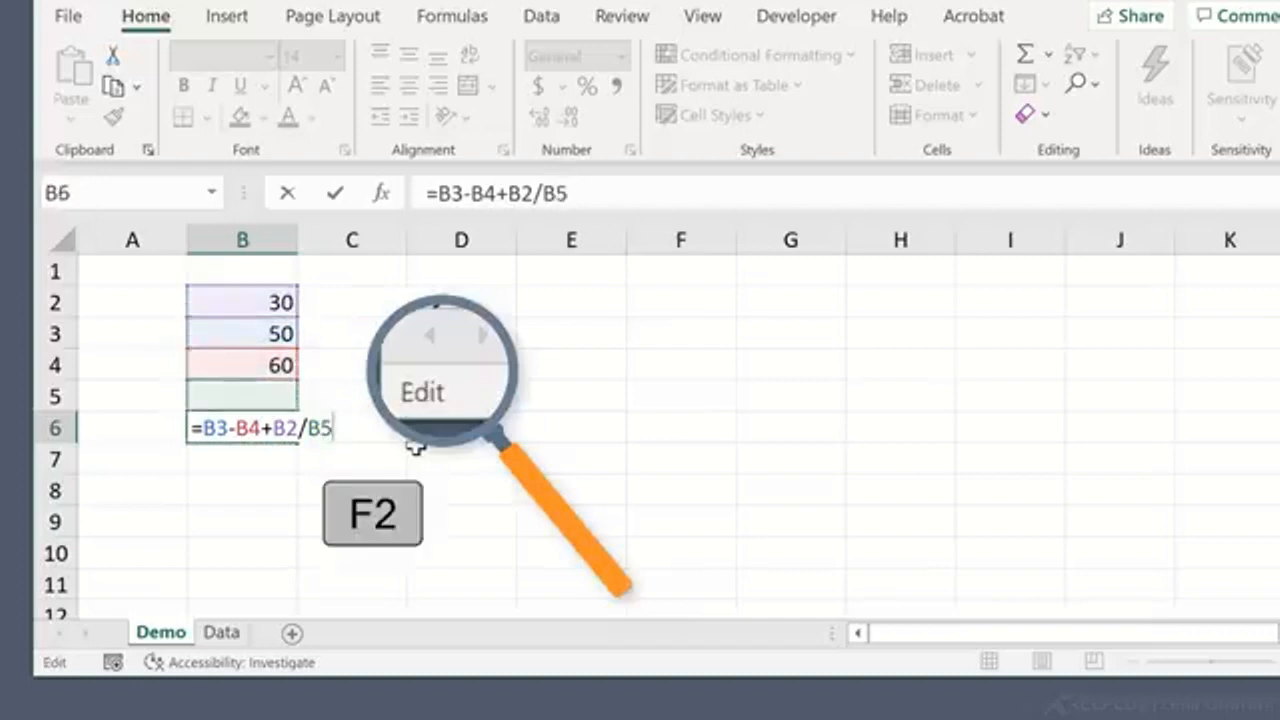
{"action": "key", "text": "BackSpace"}
{"action": "key", "text": "BackSpace"}
{"action": "key", "text": "BackSpace"}
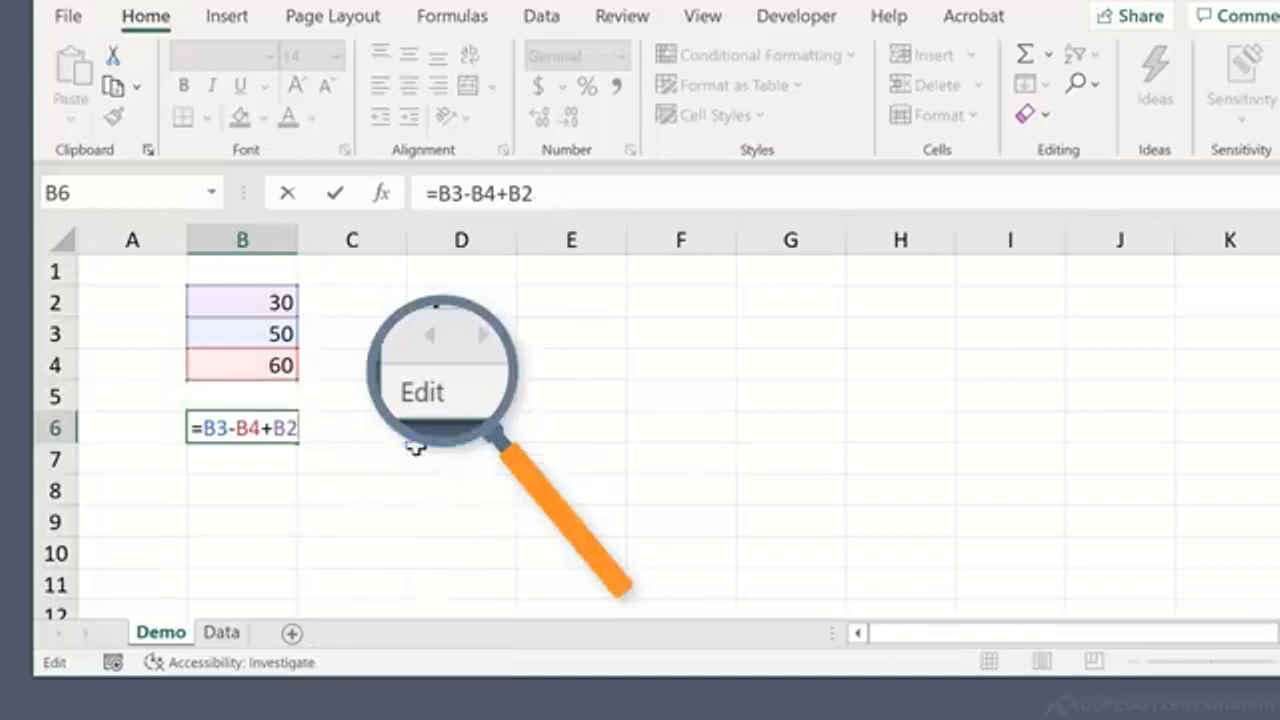
{"action": "key", "text": "Return"}
{"action": "key", "text": "Up"}
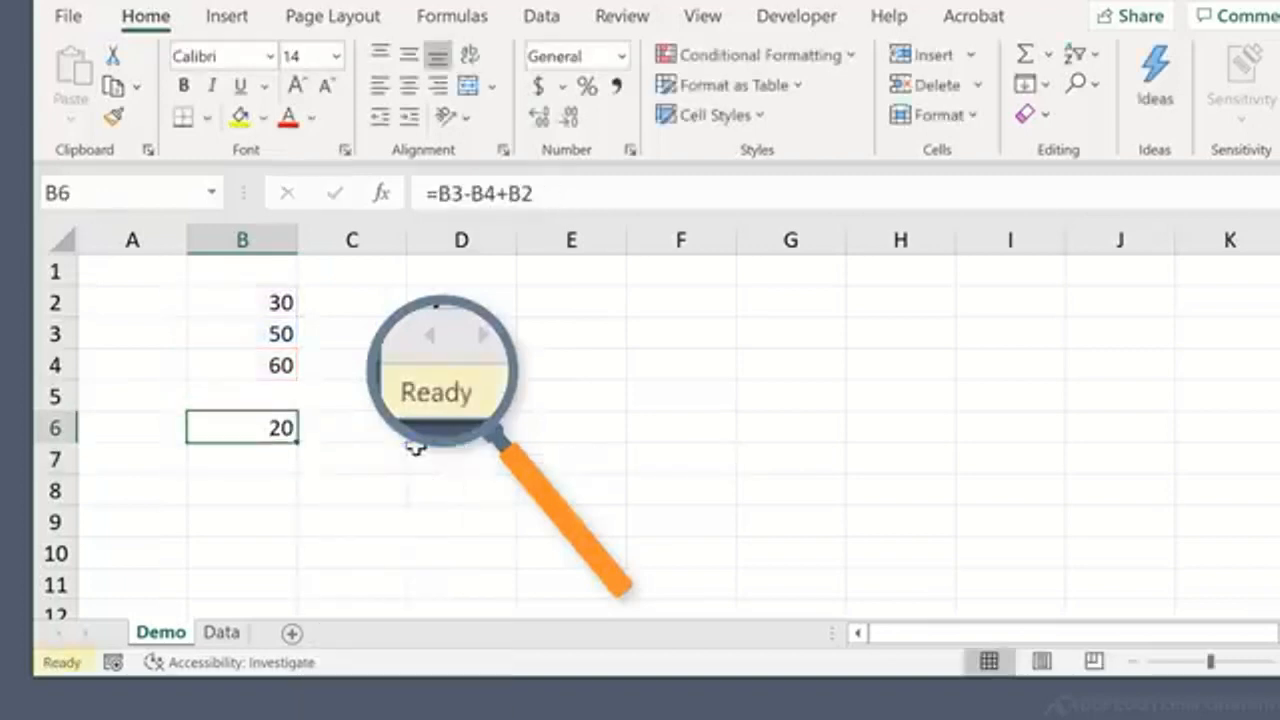
Step: Open the formula-based conditional formatting rule of cell I5 on the Data sheet and place the cursor in its formula
{"action": "key", "text": "Right"}
{"action": "key", "text": "Right"}
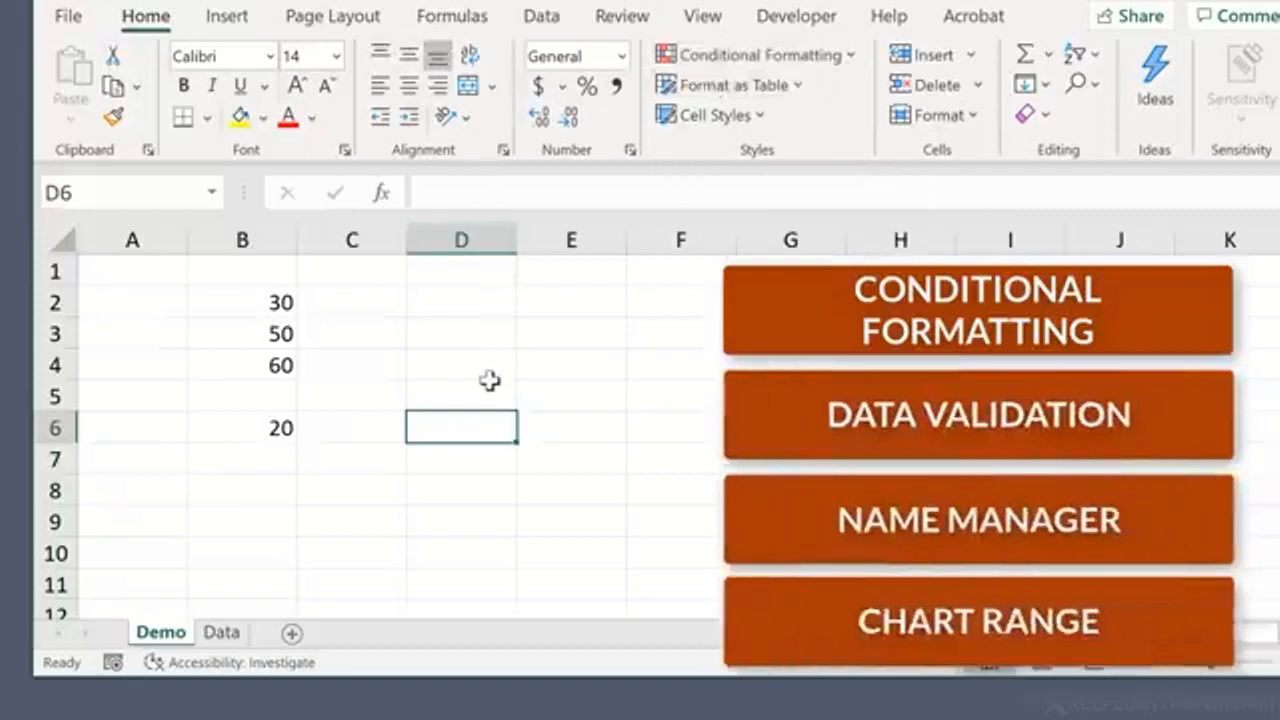
{"action": "left_click", "coordinate": [220, 633]}
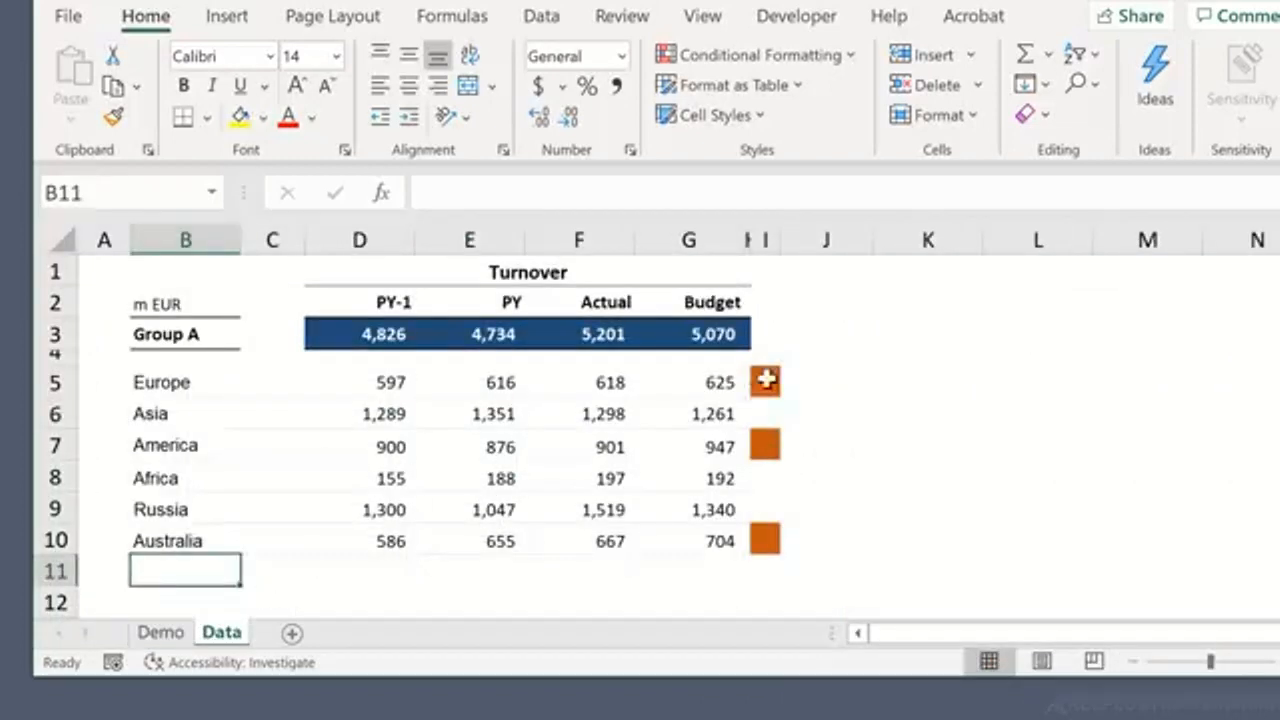
{"action": "left_click", "coordinate": [764, 378]}
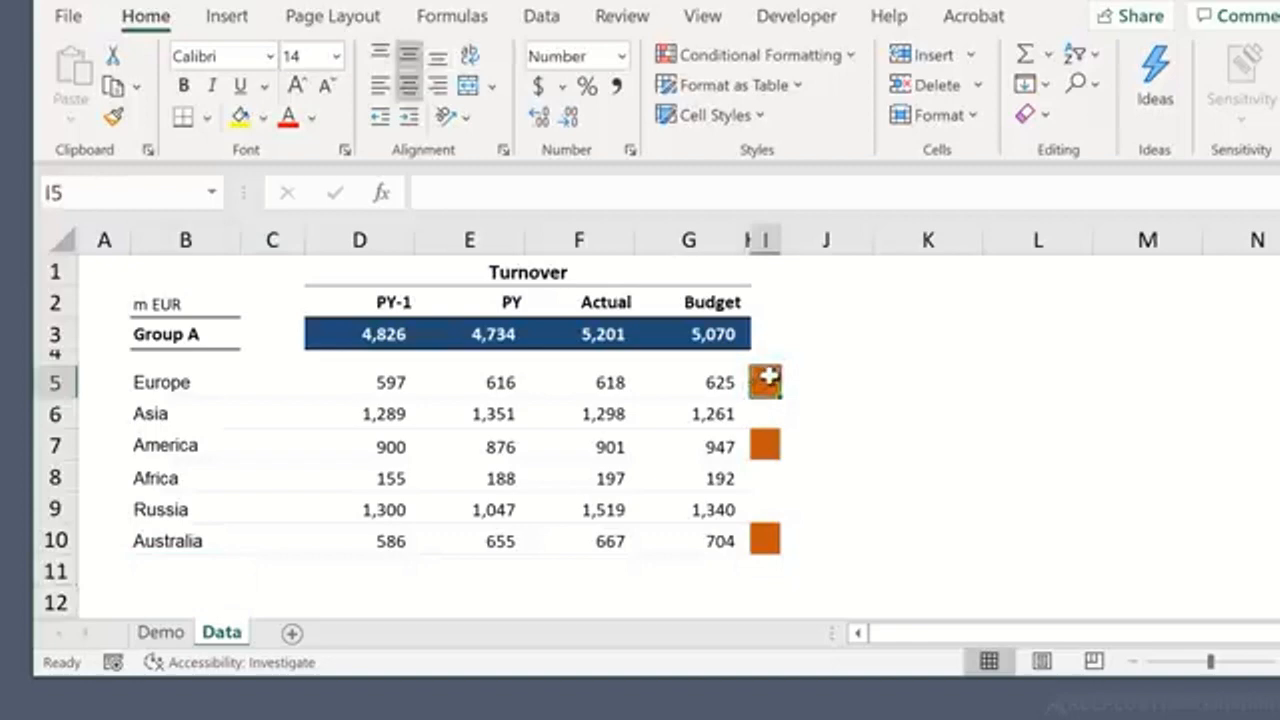
{"action": "left_click", "coordinate": [797, 62]}
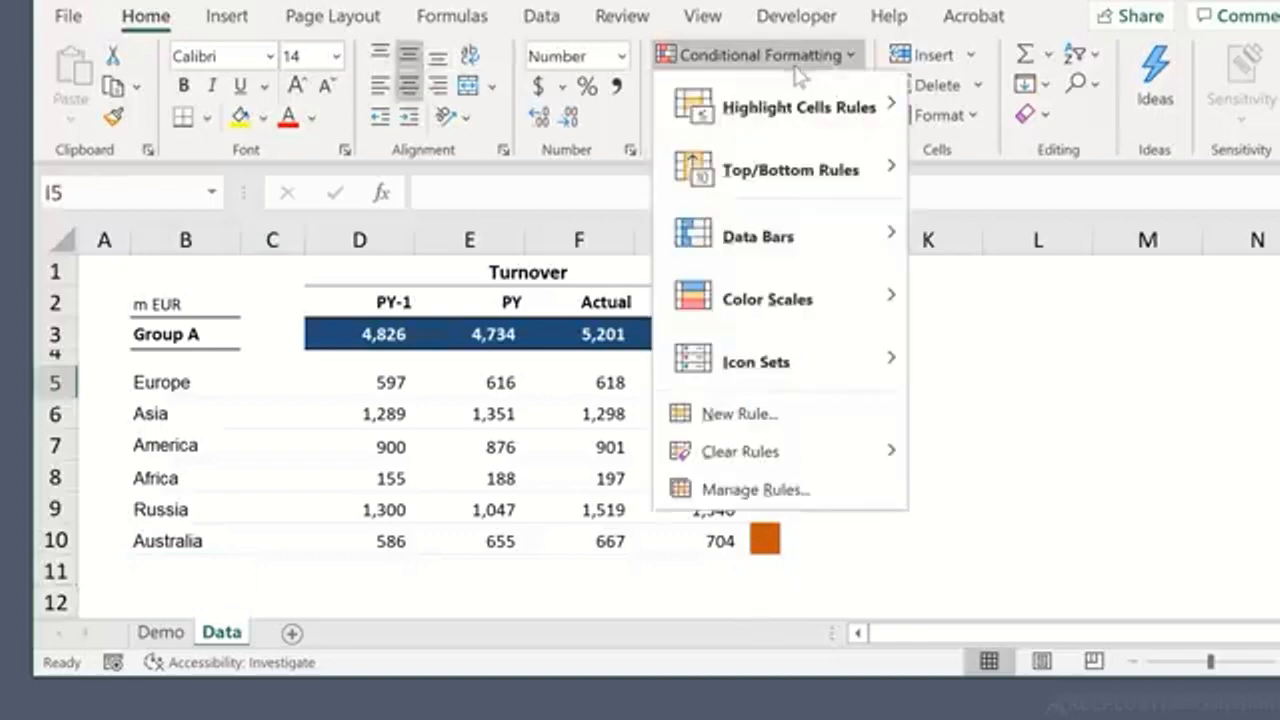
{"action": "left_click", "coordinate": [777, 489]}
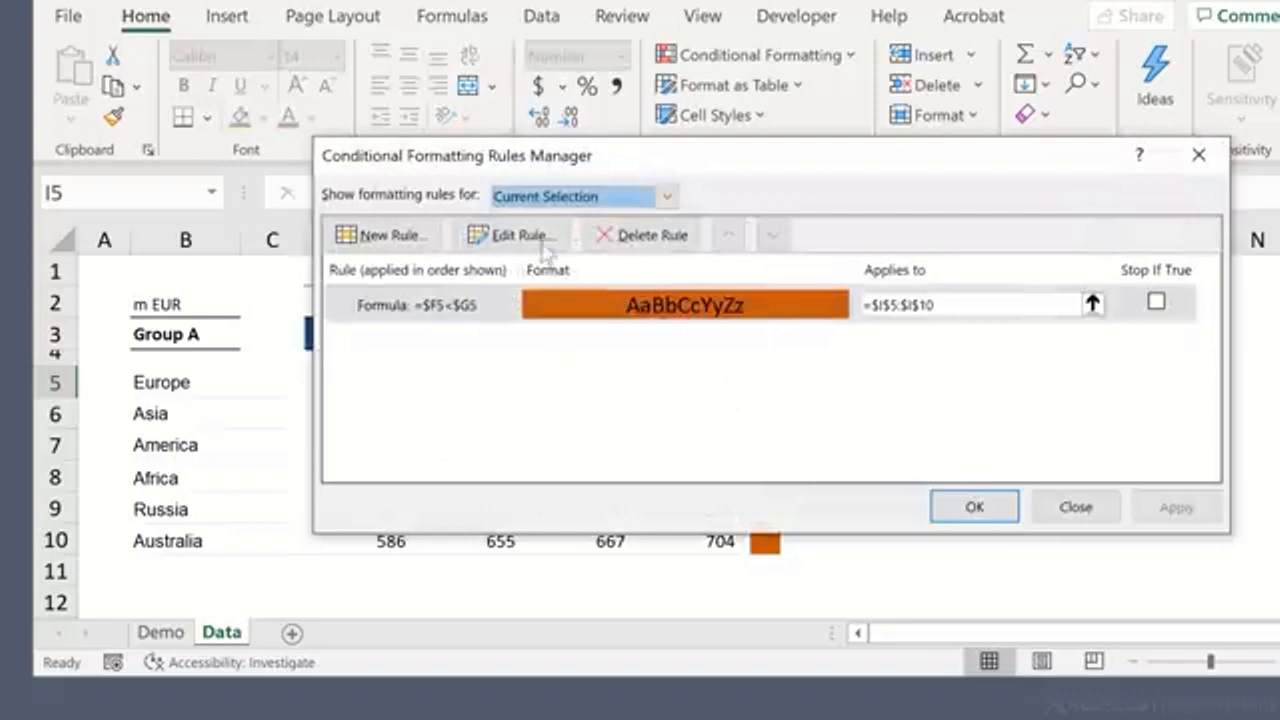
{"action": "left_click", "coordinate": [540, 240]}
{"action": "left_click_drag", "start_coordinate": [703, 115], "coordinate": [971, 119]}
{"action": "left_click", "coordinate": [907, 425]}
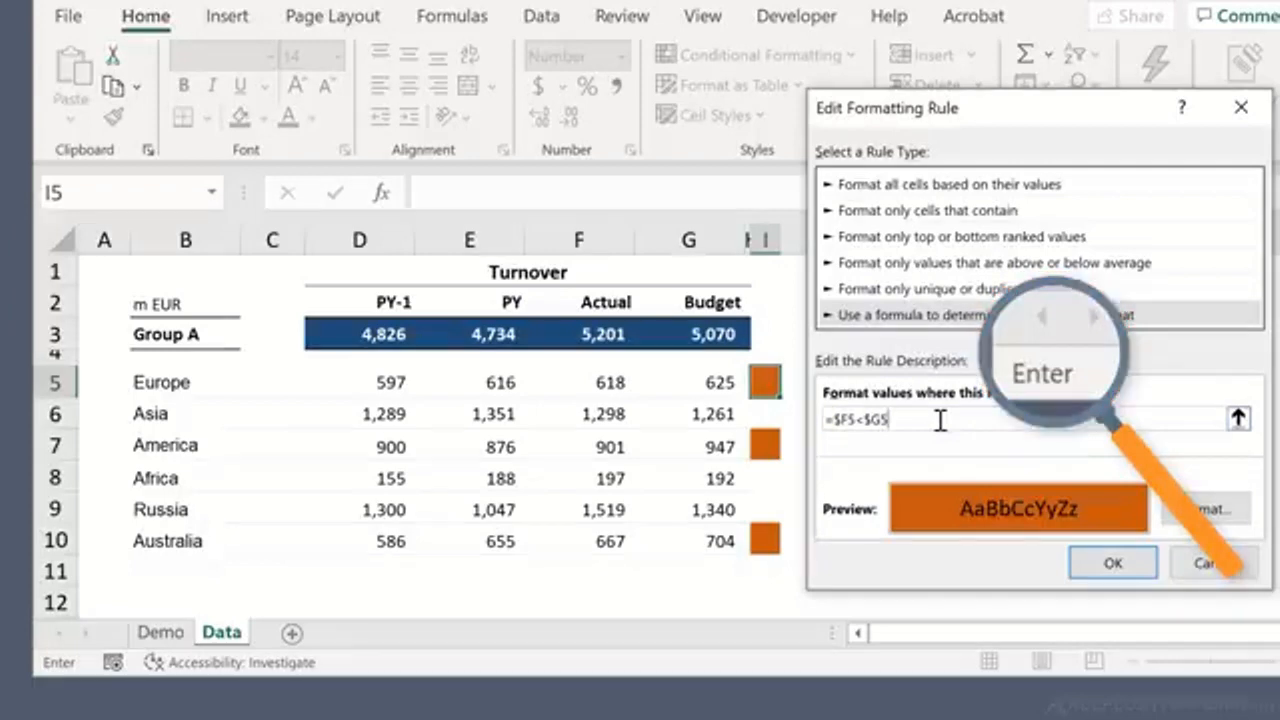
Step: Try appending +$G$5 to the rule formula by pointing to cell G5 on the sheet
{"action": "type", "text": "+"}
{"action": "key", "text": "Left"}
{"action": "key", "text": "Left"}
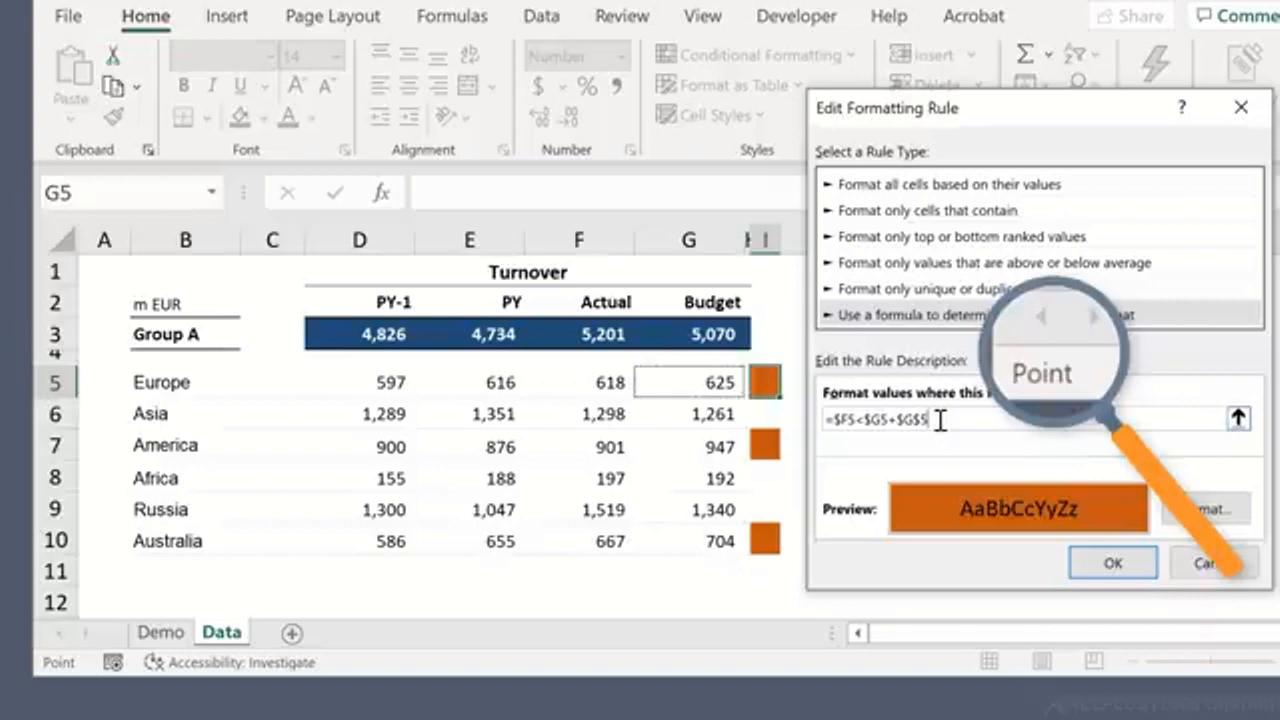
Step: Switch the rule formula to Edit mode and delete everything after the less-than sign, leaving =$F5<
{"action": "key", "text": "F2"}
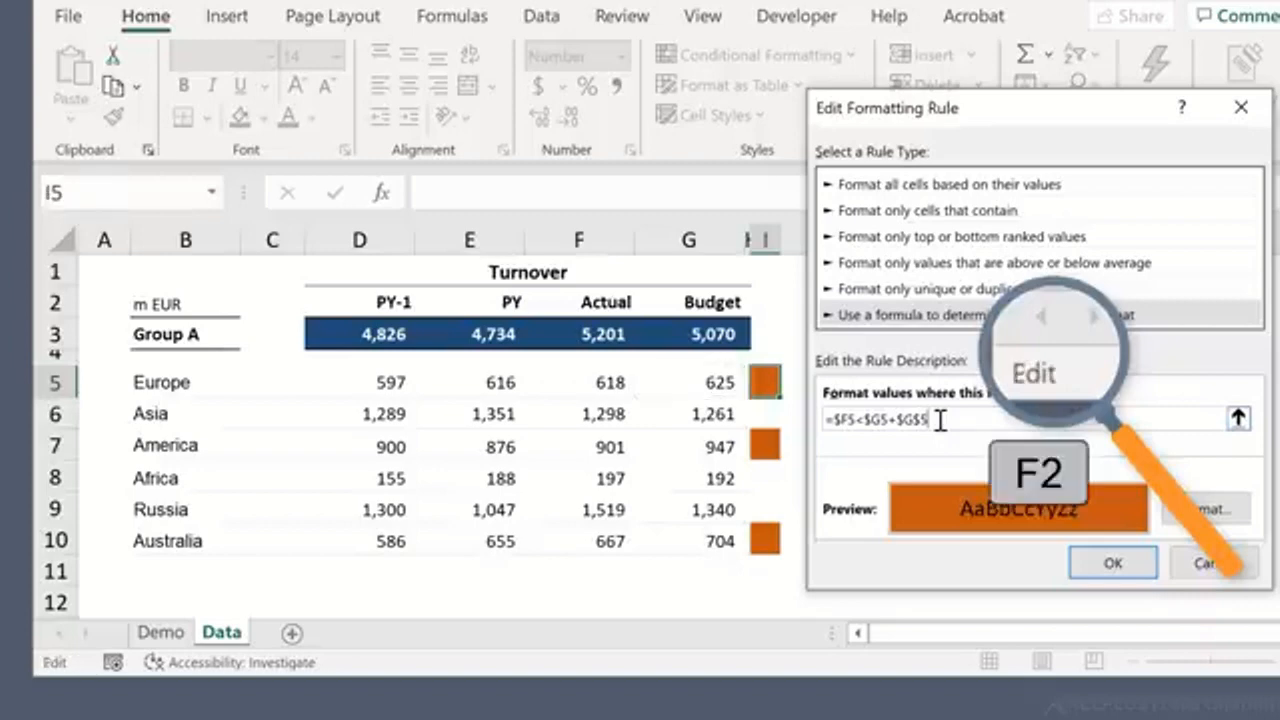
{"action": "key", "text": "BackSpace"}
{"action": "key", "text": "BackSpace"}
{"action": "key", "text": "BackSpace"}
{"action": "key", "text": "BackSpace"}
{"action": "key", "text": "BackSpace"}
{"action": "key", "text": "BackSpace"}
{"action": "key", "text": "BackSpace"}
{"action": "key", "text": "BackSpace"}
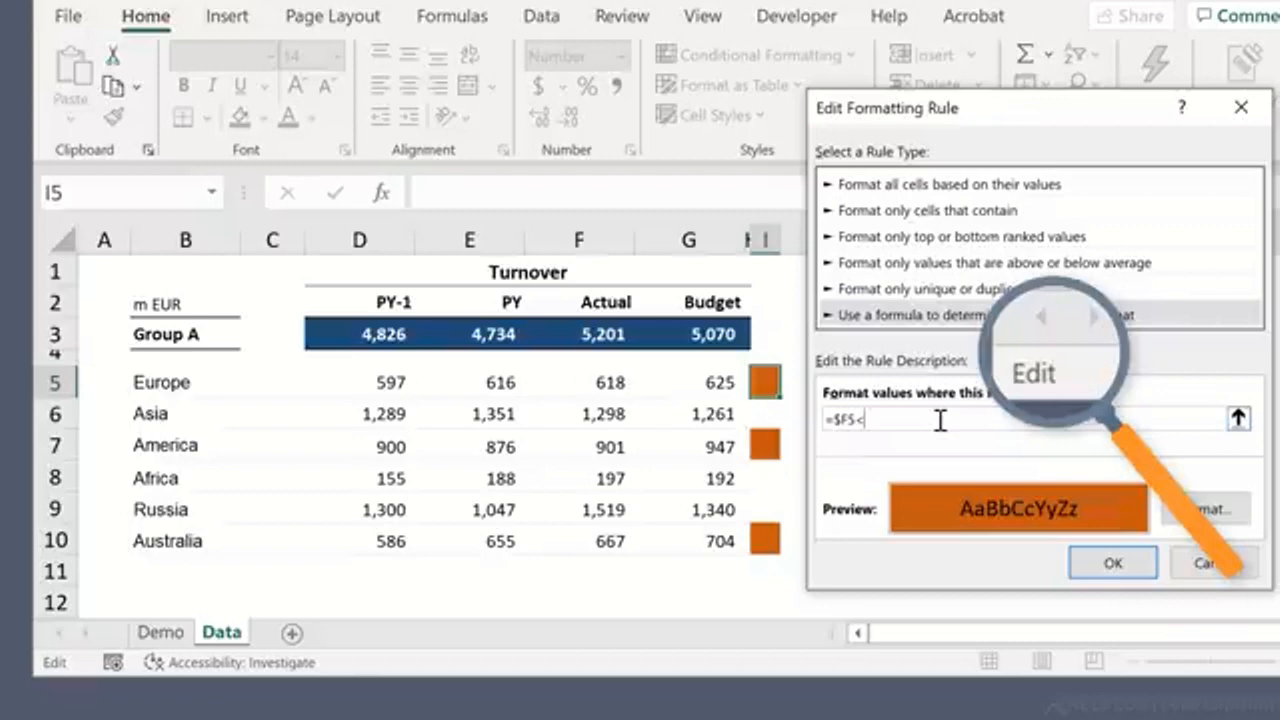
Step: Point to cell E5 in Enter mode, change the formula to =$F5<$E5, and close the rules manager without applying it
{"action": "key", "text": "F2"}
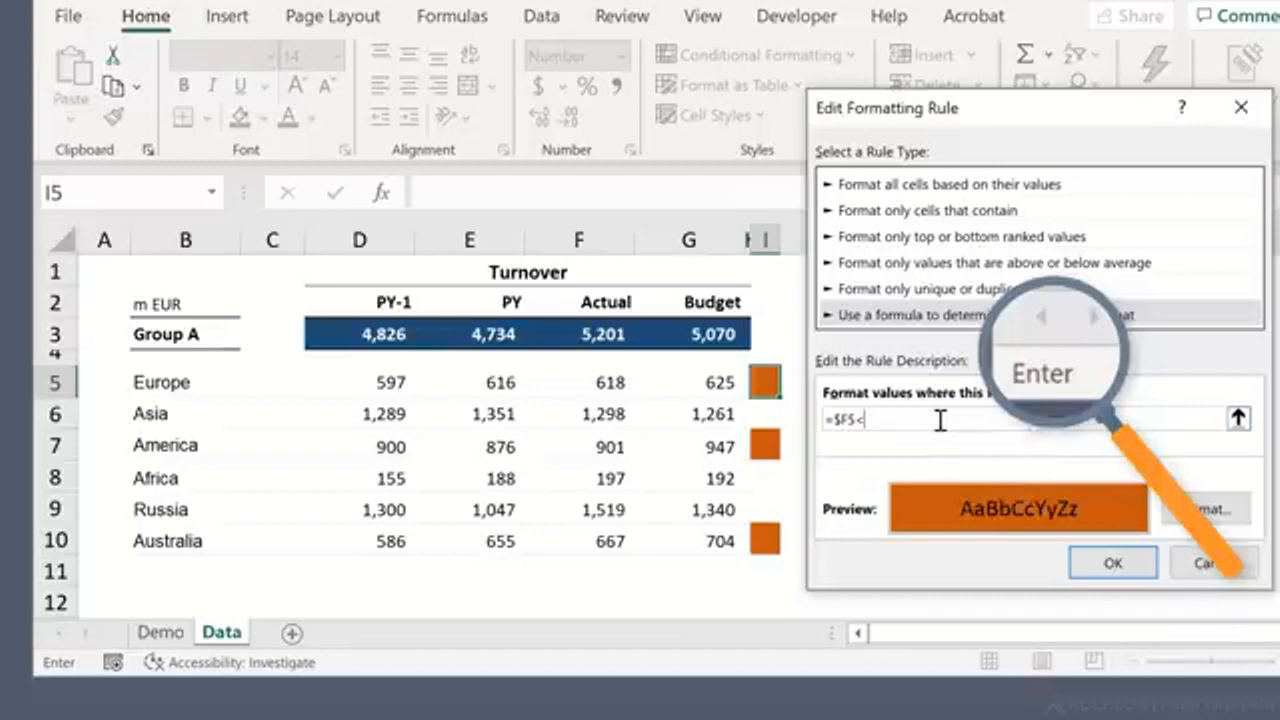
{"action": "key", "text": "Left"}
{"action": "key", "text": "Left"}
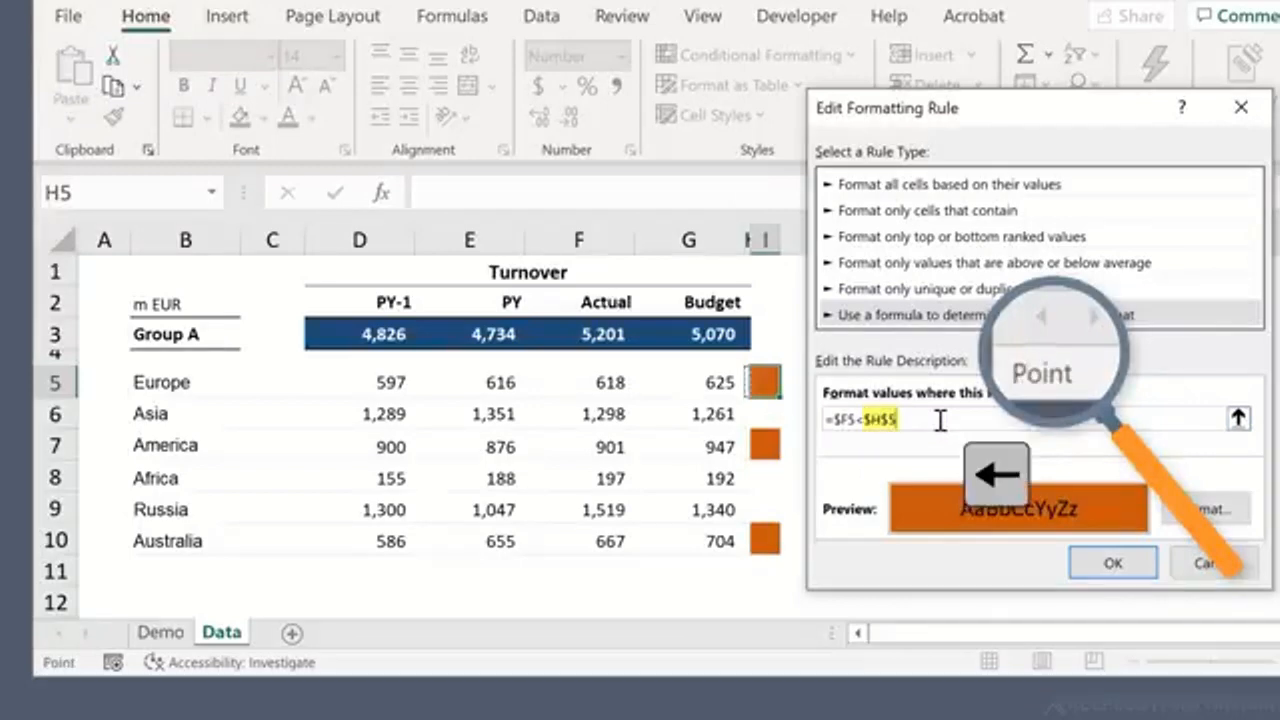
{"action": "key", "text": "Left"}
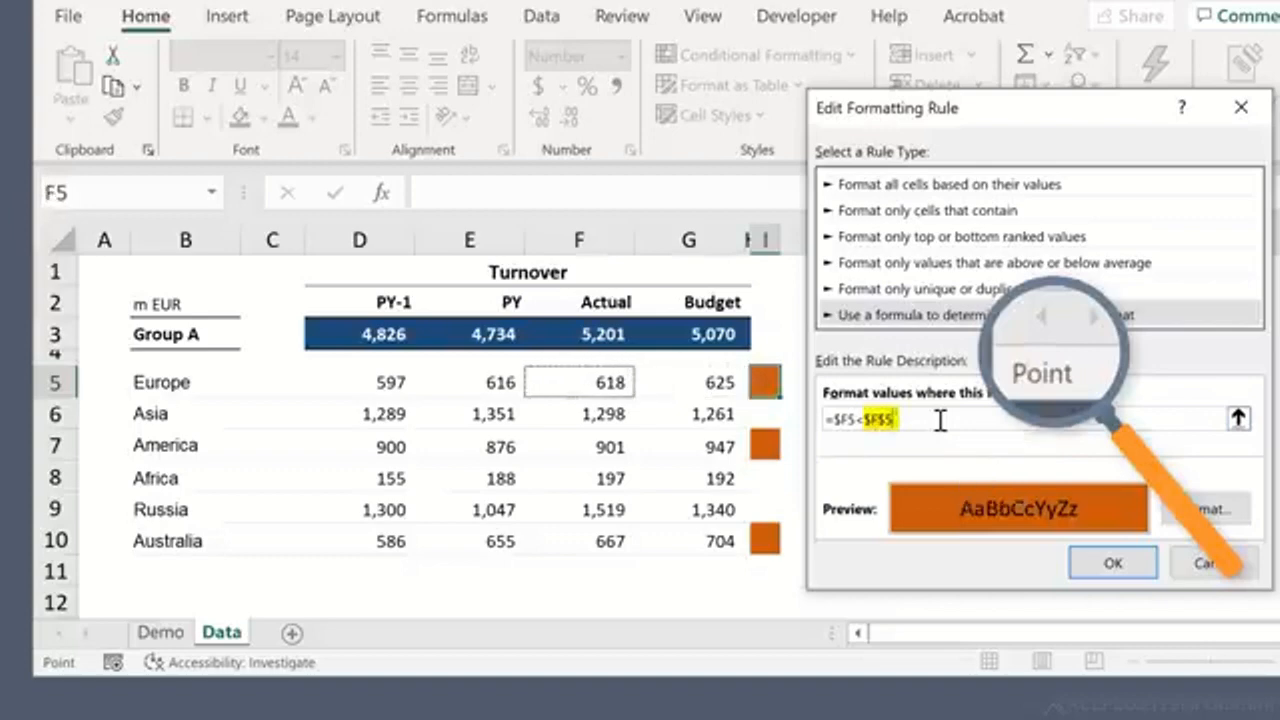
{"action": "key", "text": "Left"}
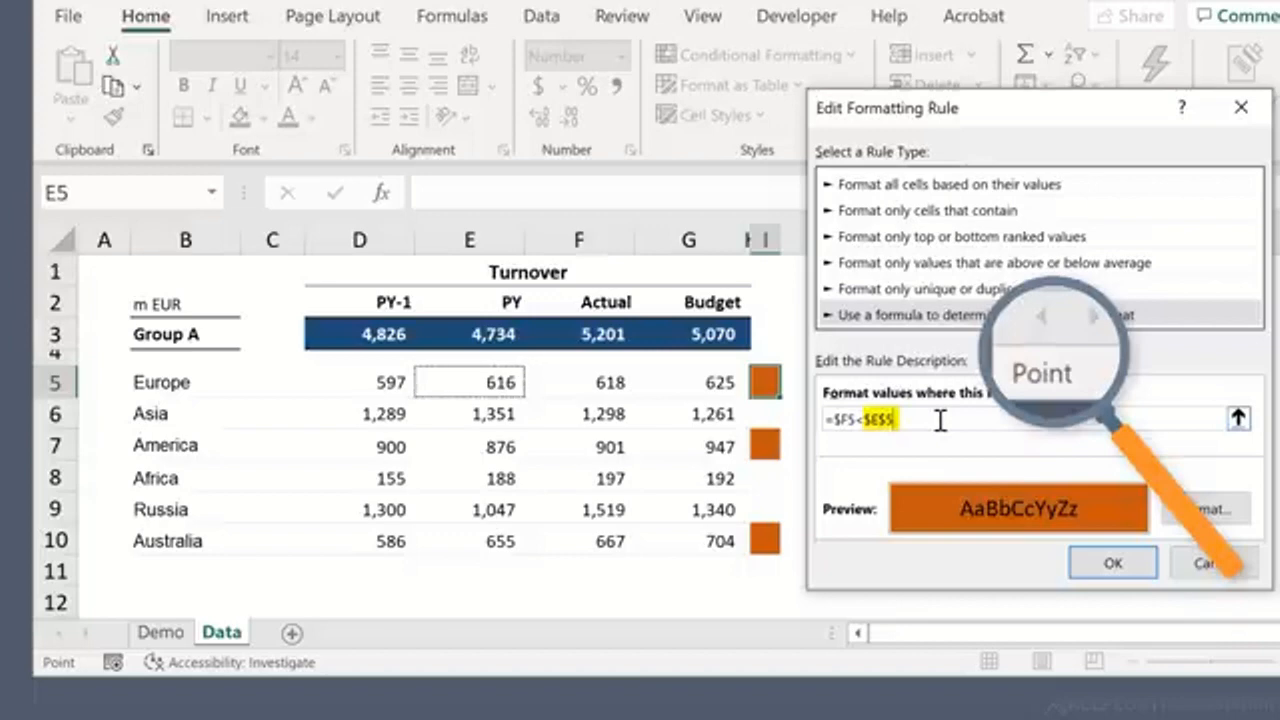
{"action": "key", "text": "F2"}
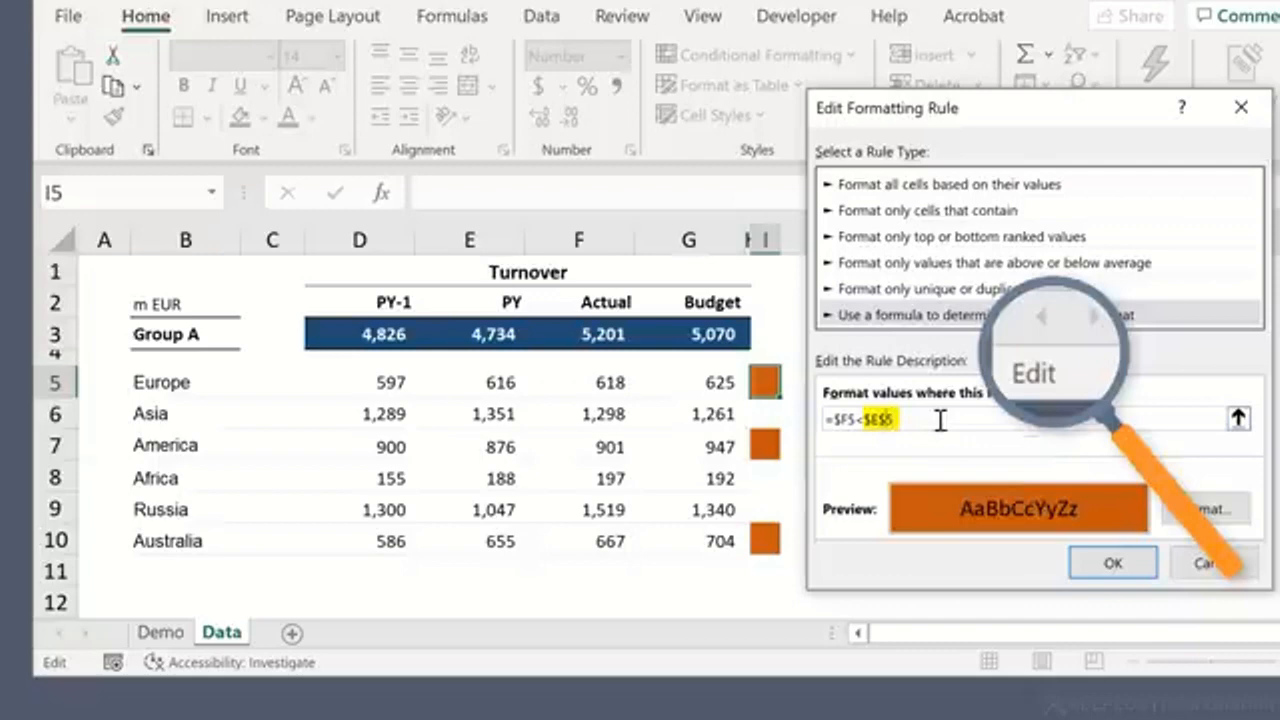
{"action": "key", "text": "F4"}
{"action": "key", "text": "F4"}
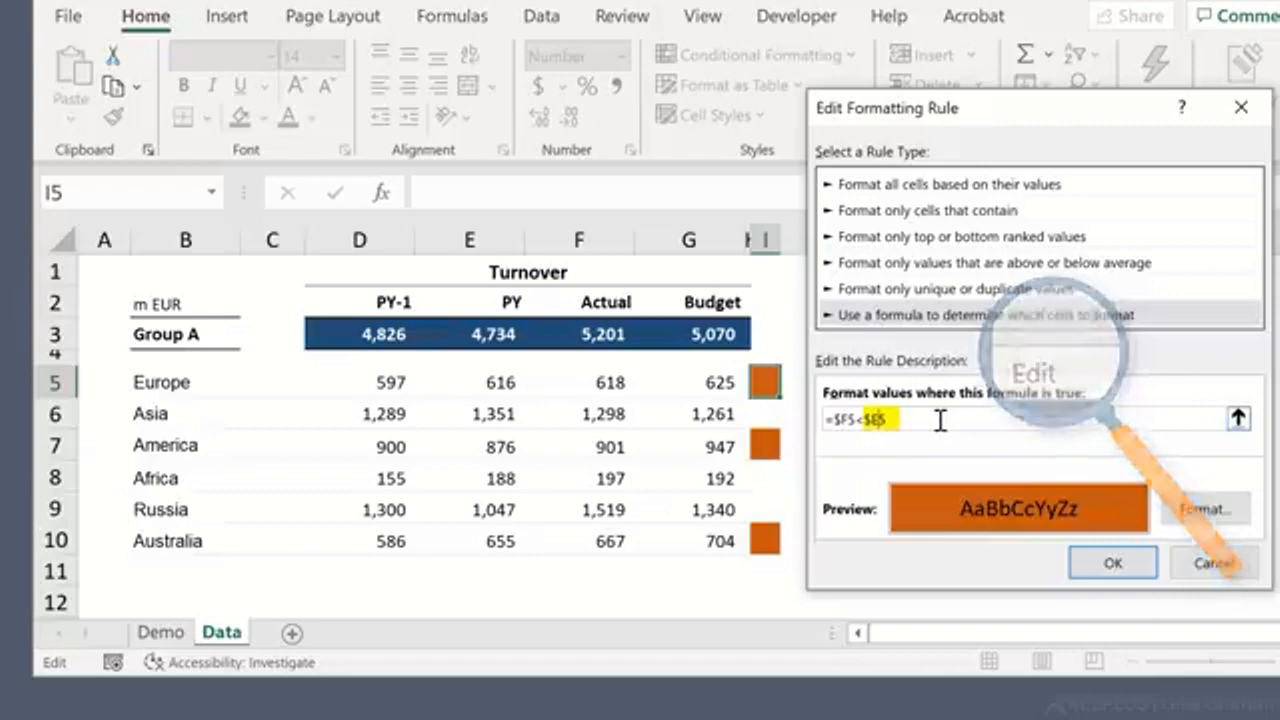
{"action": "key", "text": "Return"}
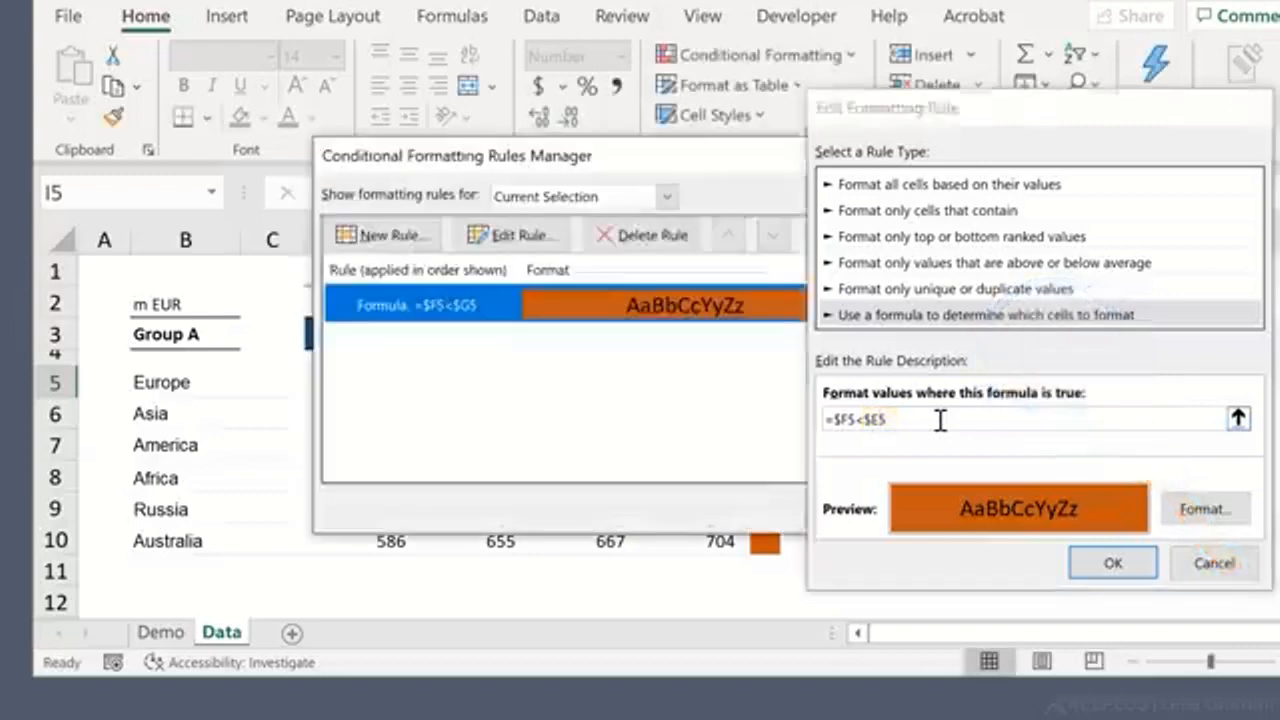
{"action": "key", "text": "Escape"}
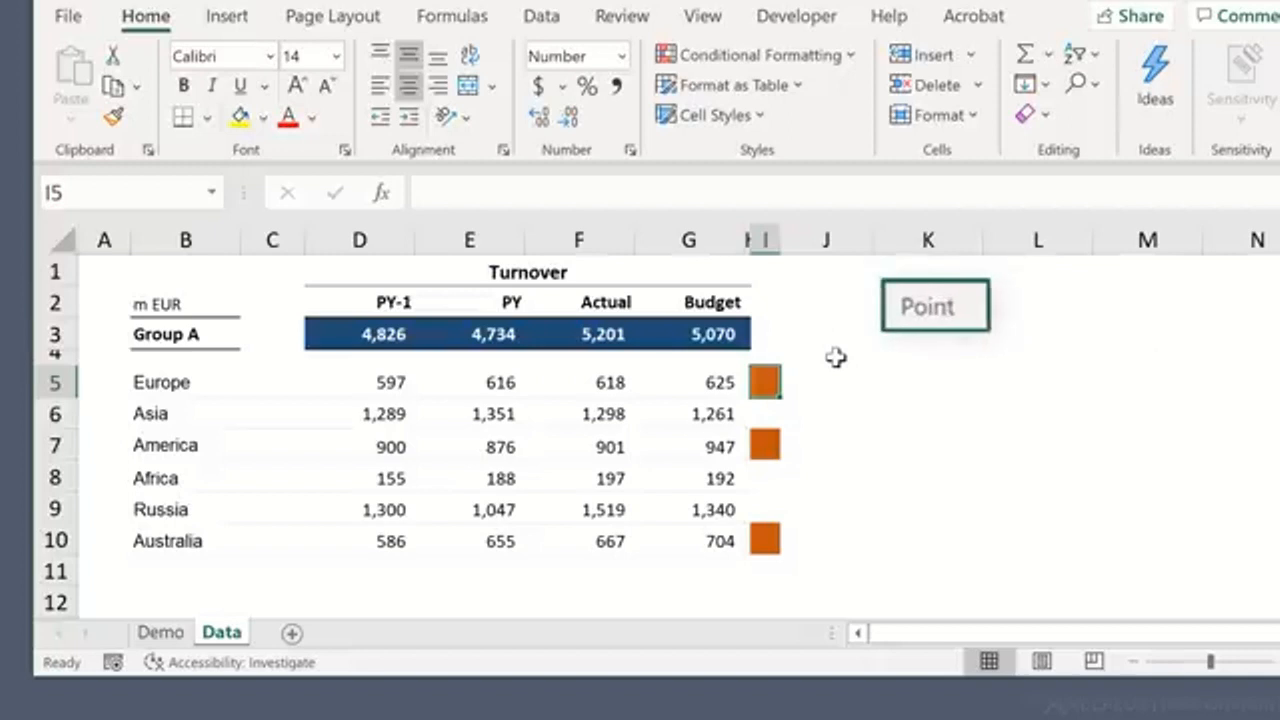
{"action": "key", "text": "F2"}
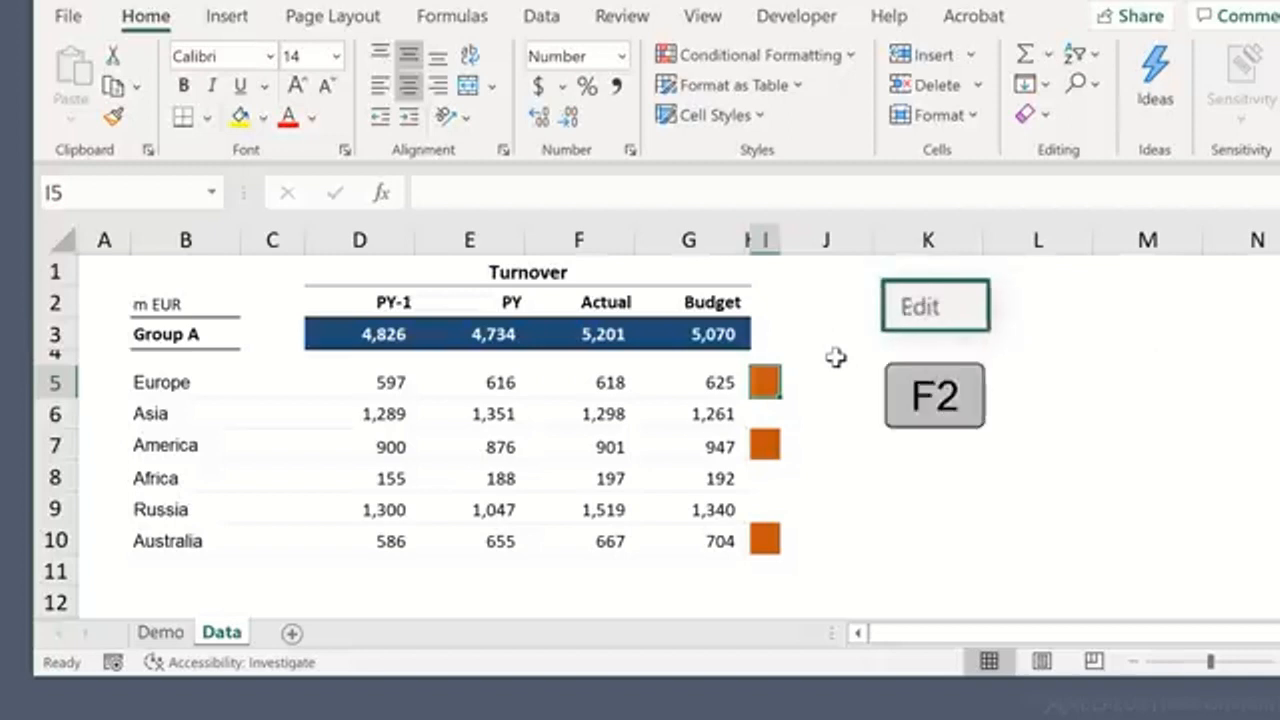
Step: Set up a List data validation for cell K4 with the source range =$B$5:$B$10
{"action": "left_click", "coordinate": [530, 25]}
{"action": "left_click", "coordinate": [934, 354]}
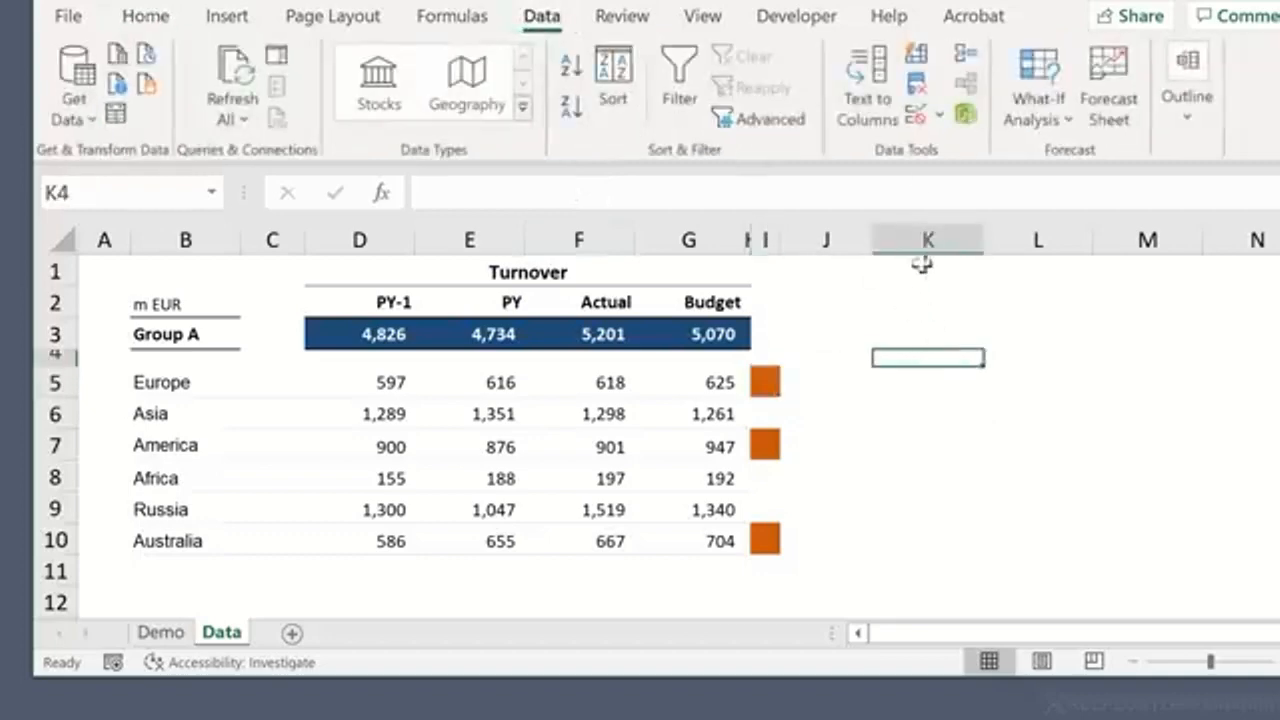
{"action": "left_click", "coordinate": [916, 117]}
{"action": "left_click", "coordinate": [720, 211]}
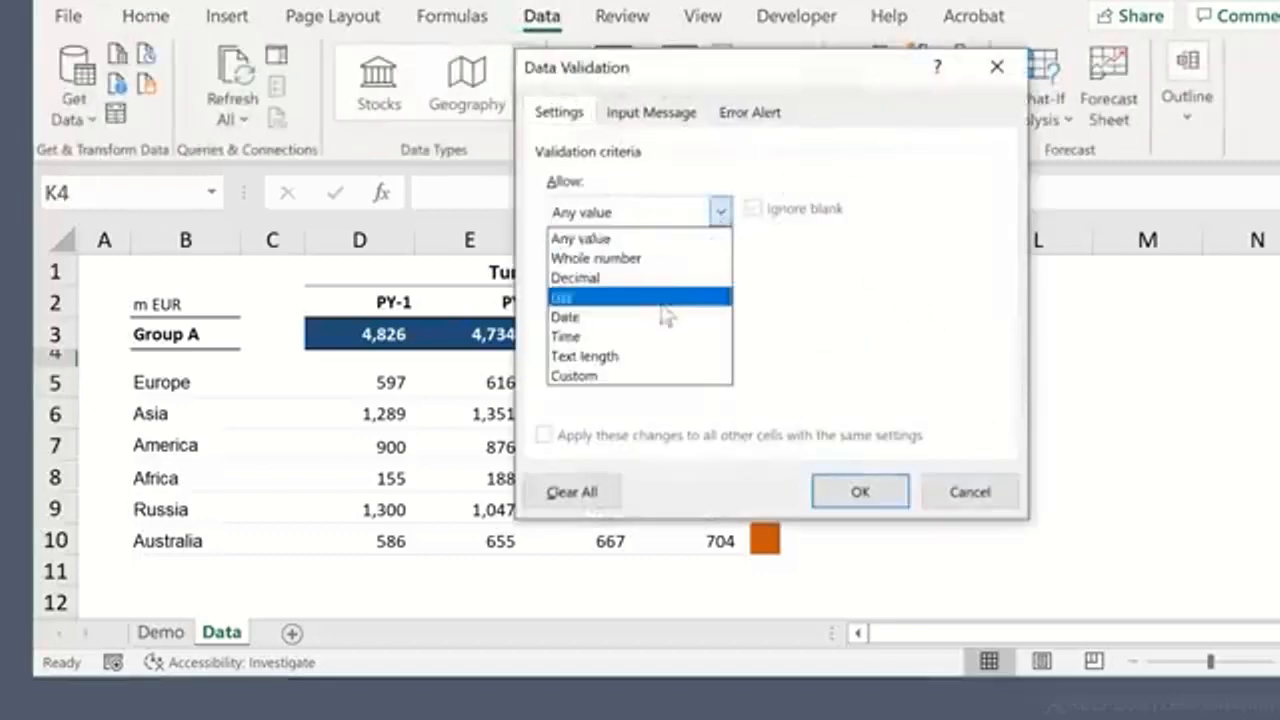
{"action": "left_click", "coordinate": [640, 294]}
{"action": "left_click", "coordinate": [638, 332]}
{"action": "left_click_drag", "start_coordinate": [200, 393], "coordinate": [200, 526]}
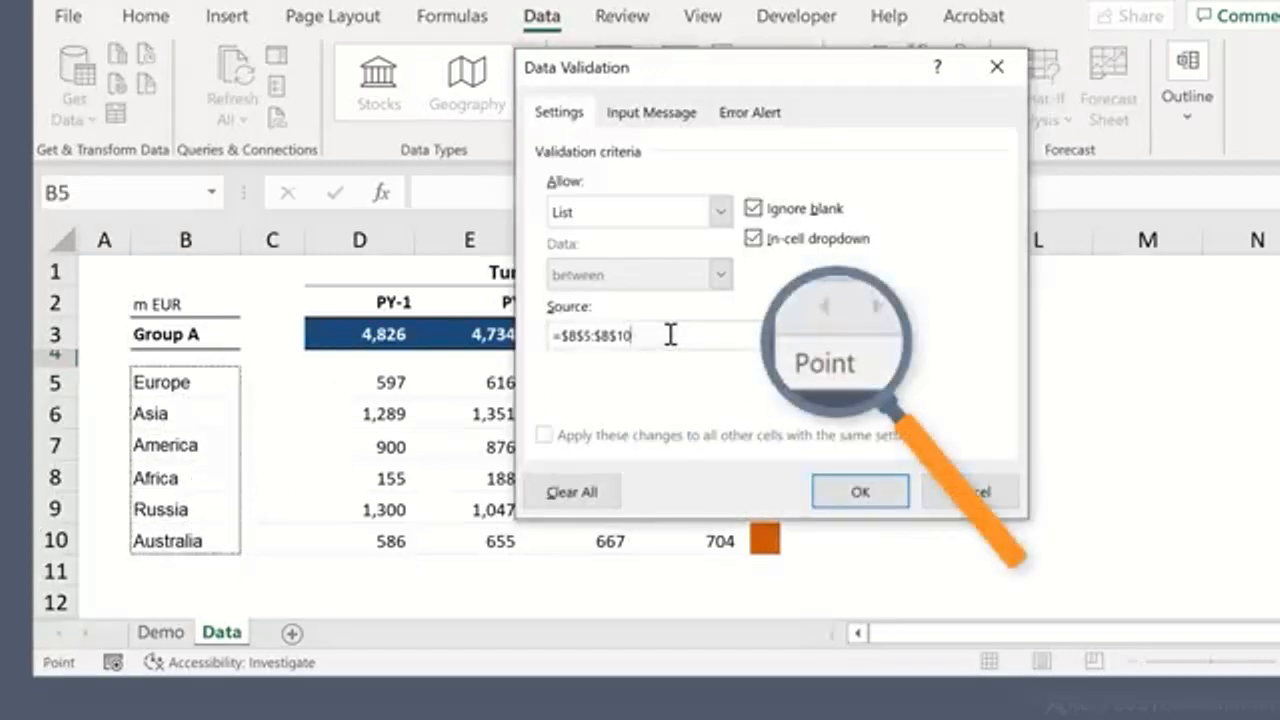
Step: In Point mode, shift the list source to A5, return it to B5, and extend it to =$B$5:$B$10
{"action": "key", "text": "Left"}
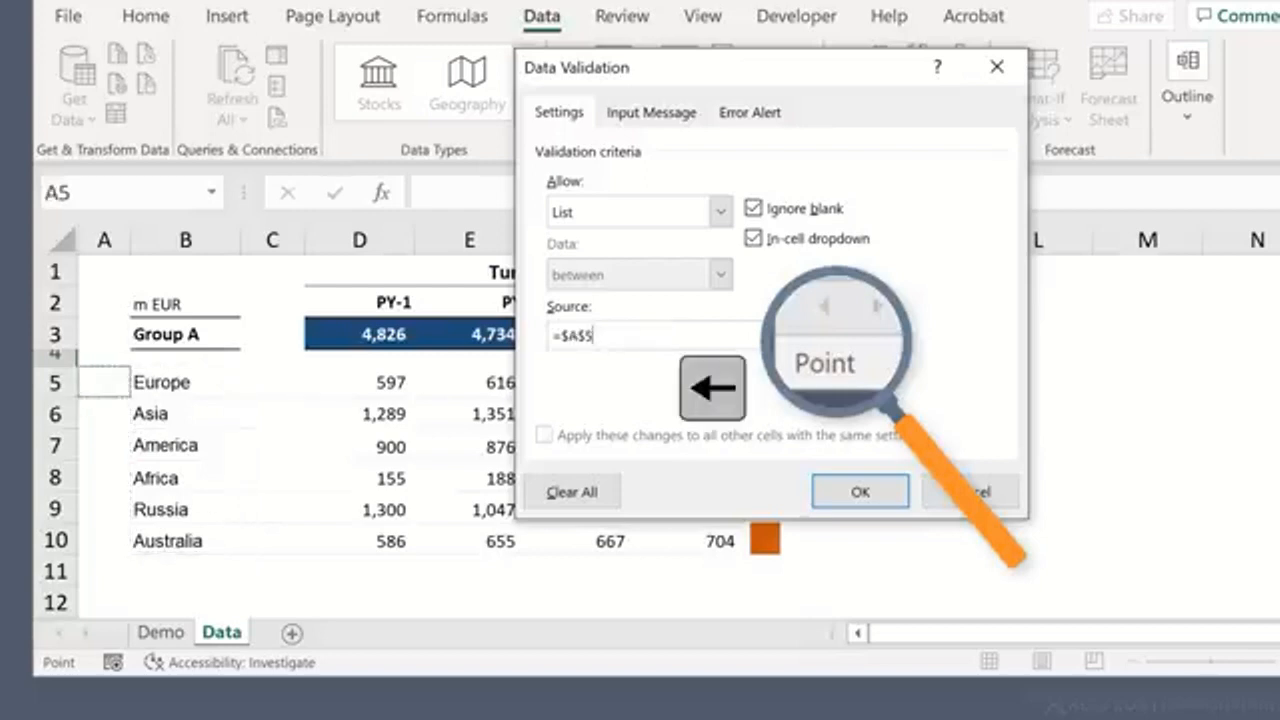
{"action": "key", "text": "Right"}
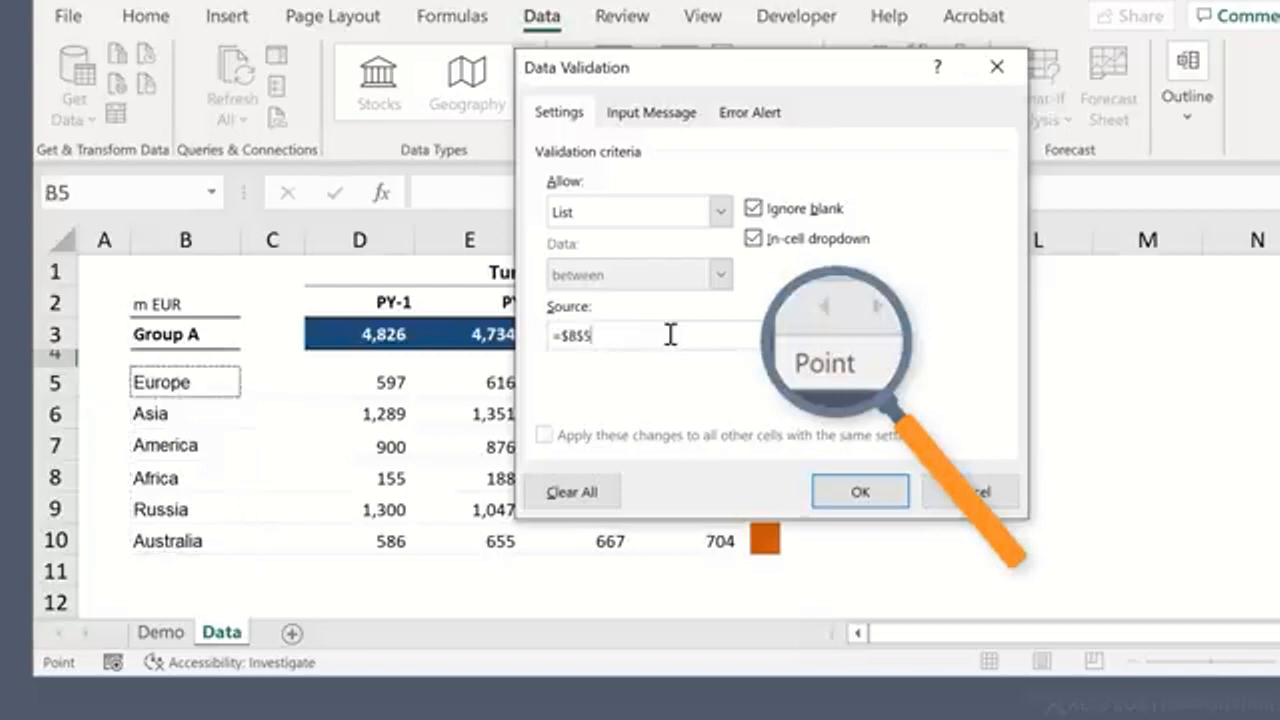
{"action": "key", "text": "shift+Down"}
{"action": "key", "text": "shift+Down"}
{"action": "key", "text": "shift+Down"}
{"action": "key", "text": "shift+Down"}
{"action": "key", "text": "shift+Down"}
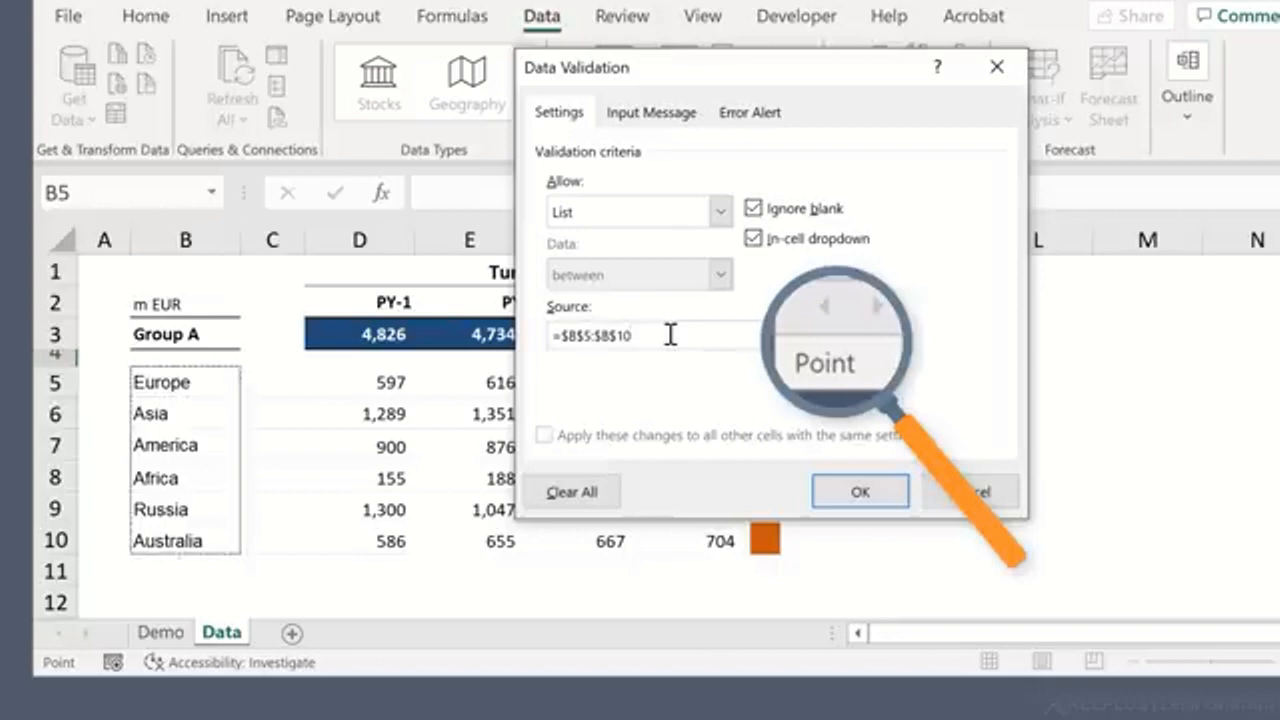
Step: Switch the list source to Edit mode, move the cursor within the reference text, and cancel the data validation
{"action": "key", "text": "F2"}
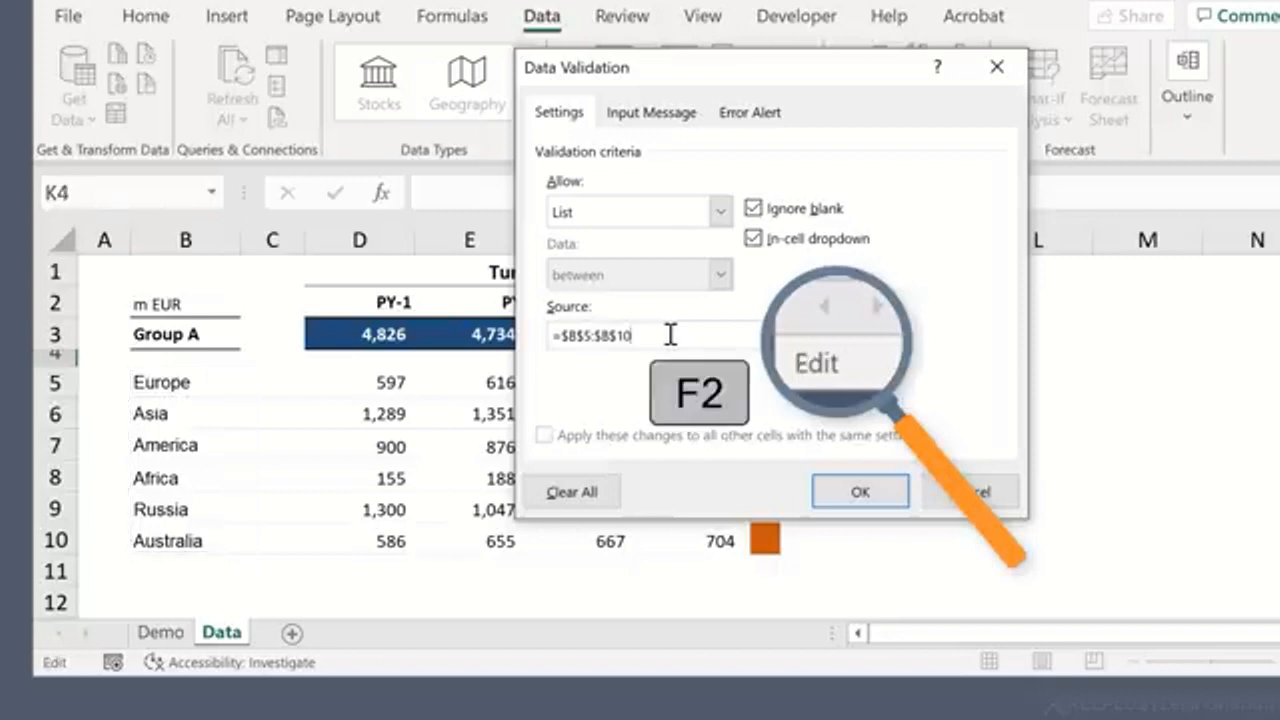
{"action": "key", "text": "Left"}
{"action": "key", "text": "Left"}
{"action": "key", "text": "Left"}
{"action": "key", "text": "Left"}
{"action": "key", "text": "Right"}
{"action": "key", "text": "Right"}
{"action": "key", "text": "Right"}
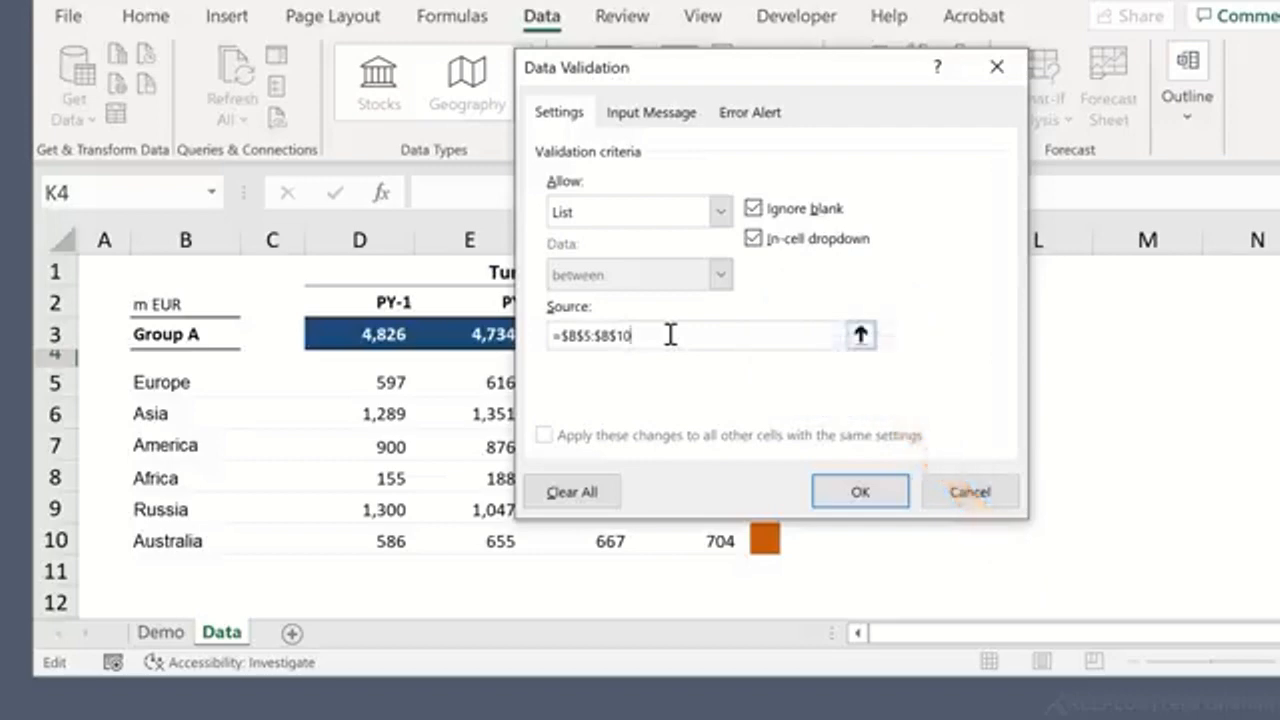
{"action": "left_click", "coordinate": [955, 489]}
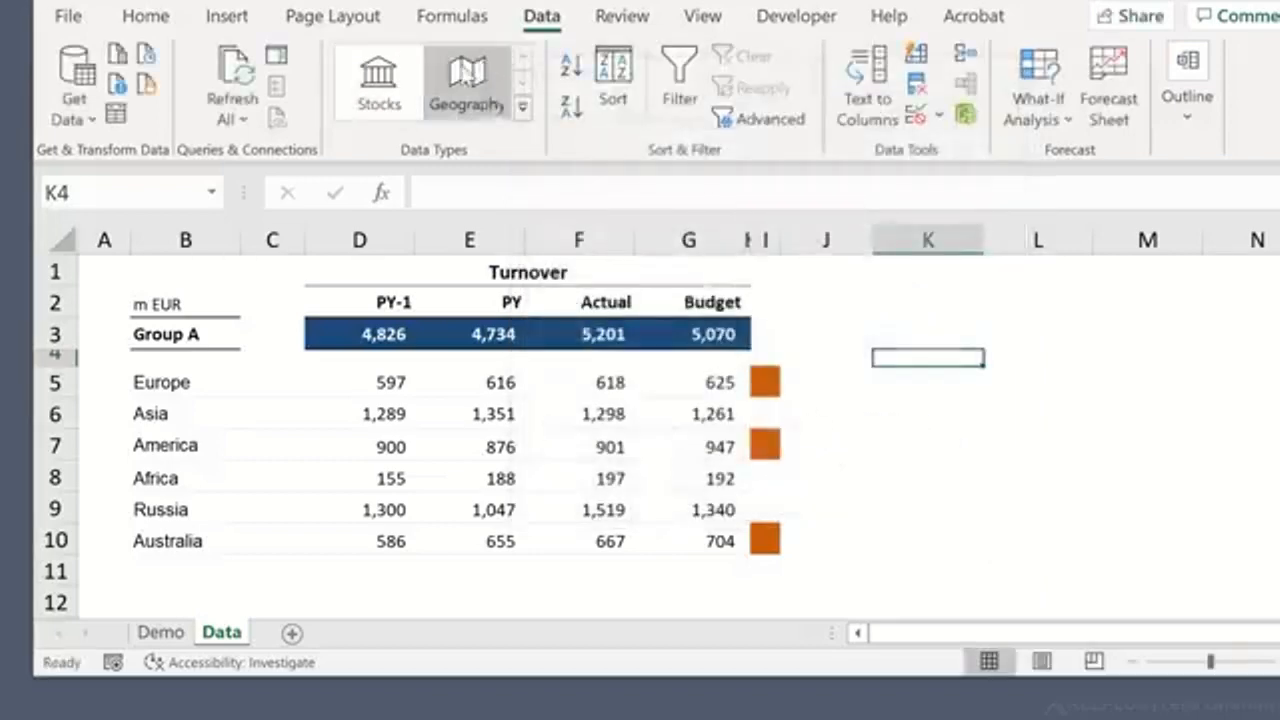
Step: Start defining a new name in the Name Manager with cell K4 selected
{"action": "left_click", "coordinate": [452, 24]}
{"action": "left_click", "coordinate": [632, 128]}
{"action": "left_click", "coordinate": [463, 64]}
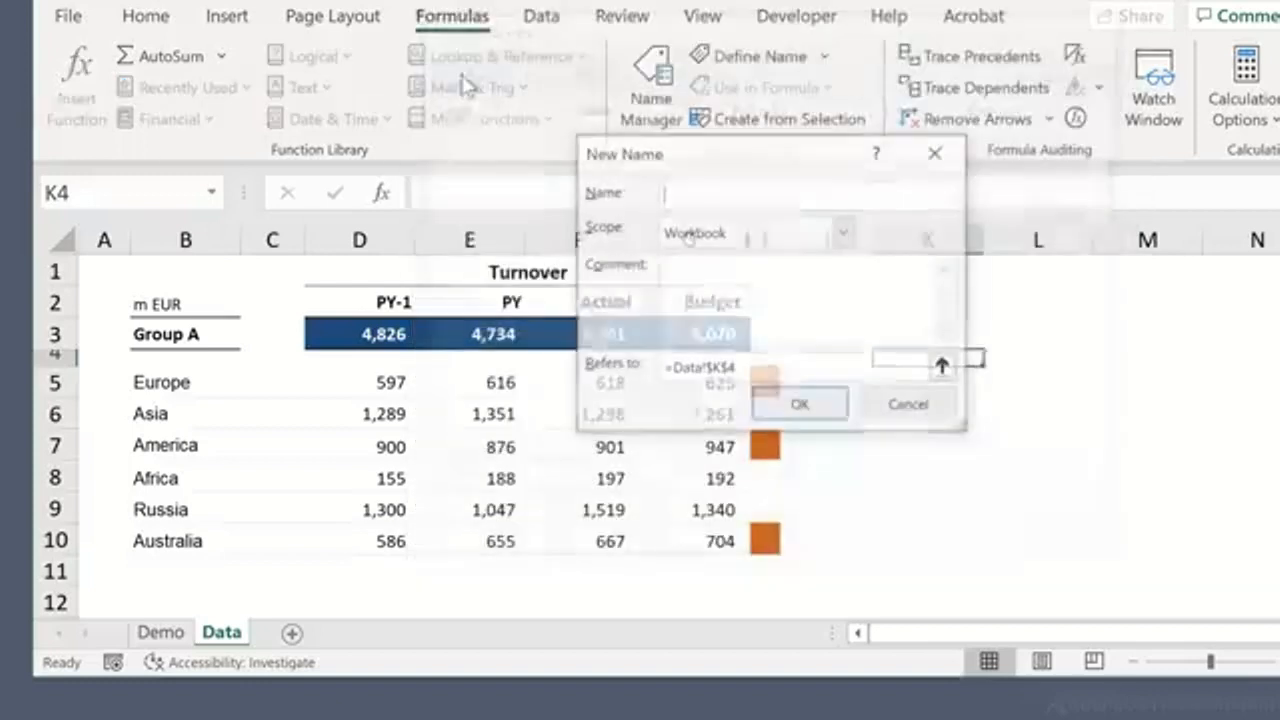
Step: Switch the new name's Refers to reference to Edit mode, move the cursor within it, and cancel the name definition
{"action": "left_click", "coordinate": [777, 370]}
{"action": "key", "text": "F2"}
{"action": "key", "text": "Left"}
{"action": "key", "text": "Left"}
{"action": "key", "text": "Left"}
{"action": "key", "text": "Left"}
{"action": "key", "text": "Right"}
{"action": "key", "text": "Right"}
{"action": "key", "text": "Right"}
{"action": "key", "text": "Right"}
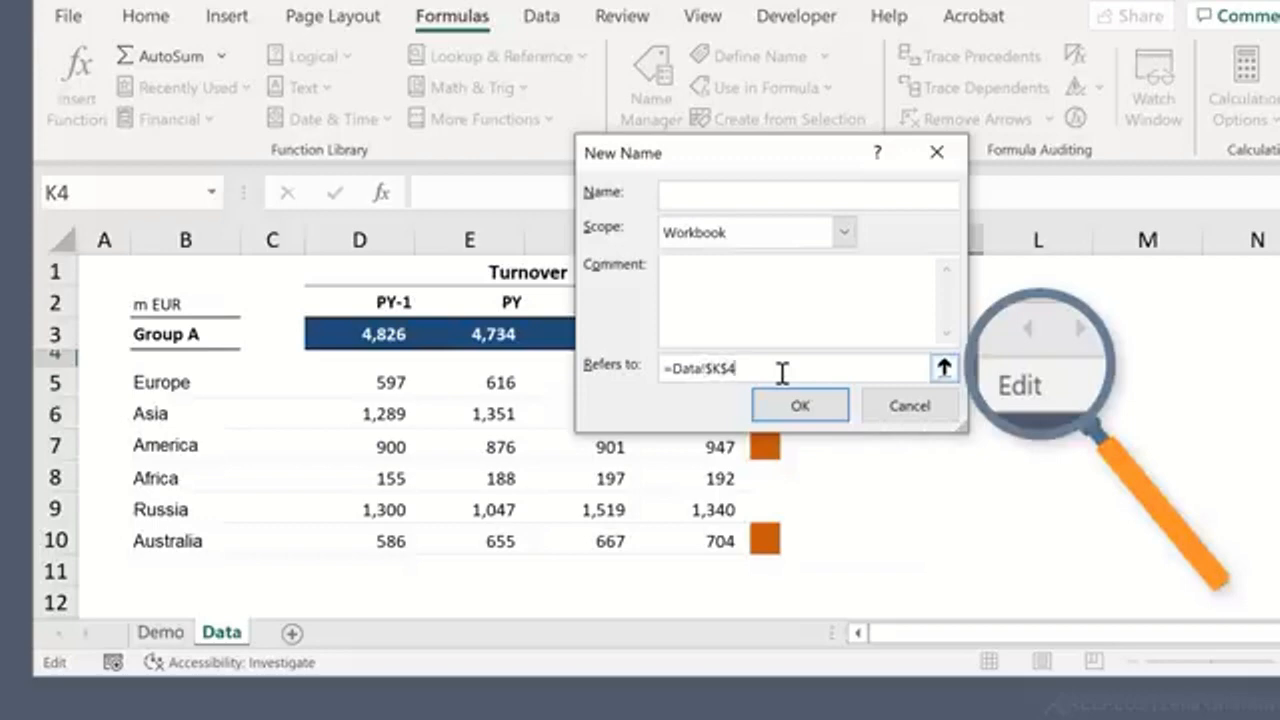
{"action": "left_click", "coordinate": [875, 410]}
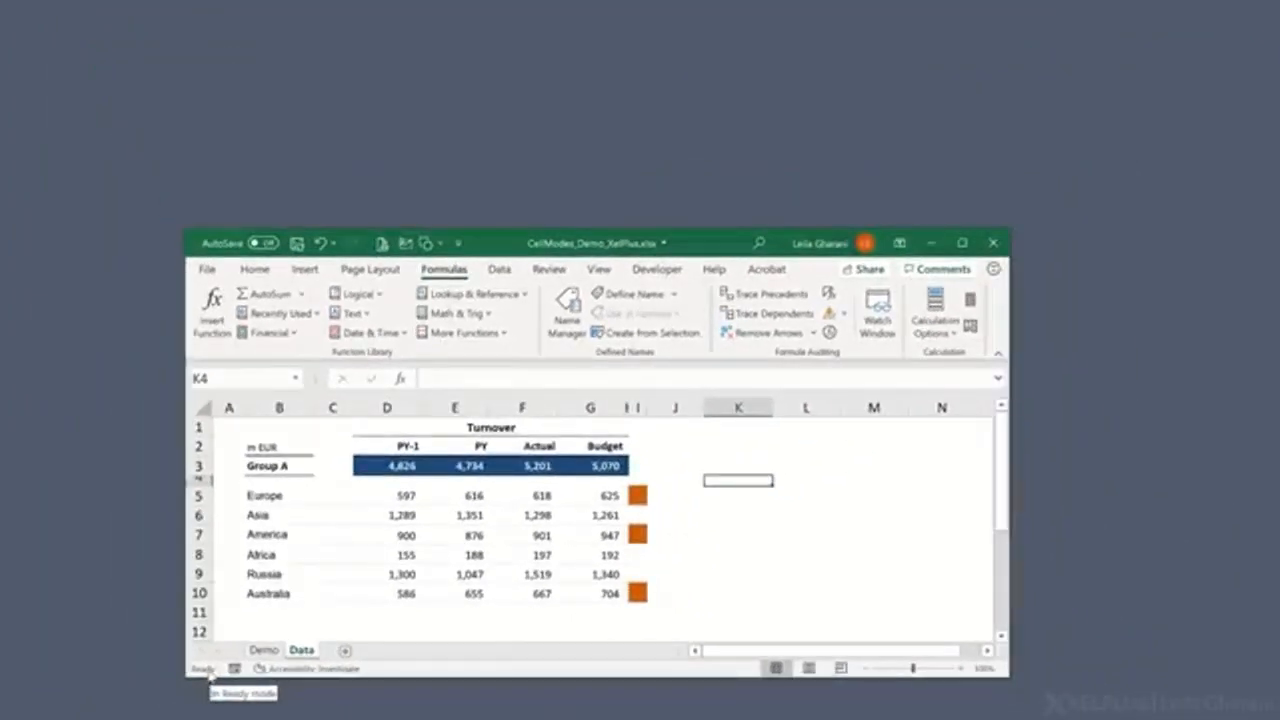
Step: Turn on the Cell Mode indicator in the status bar's customization options
{"action": "right_click", "coordinate": [210, 670]}
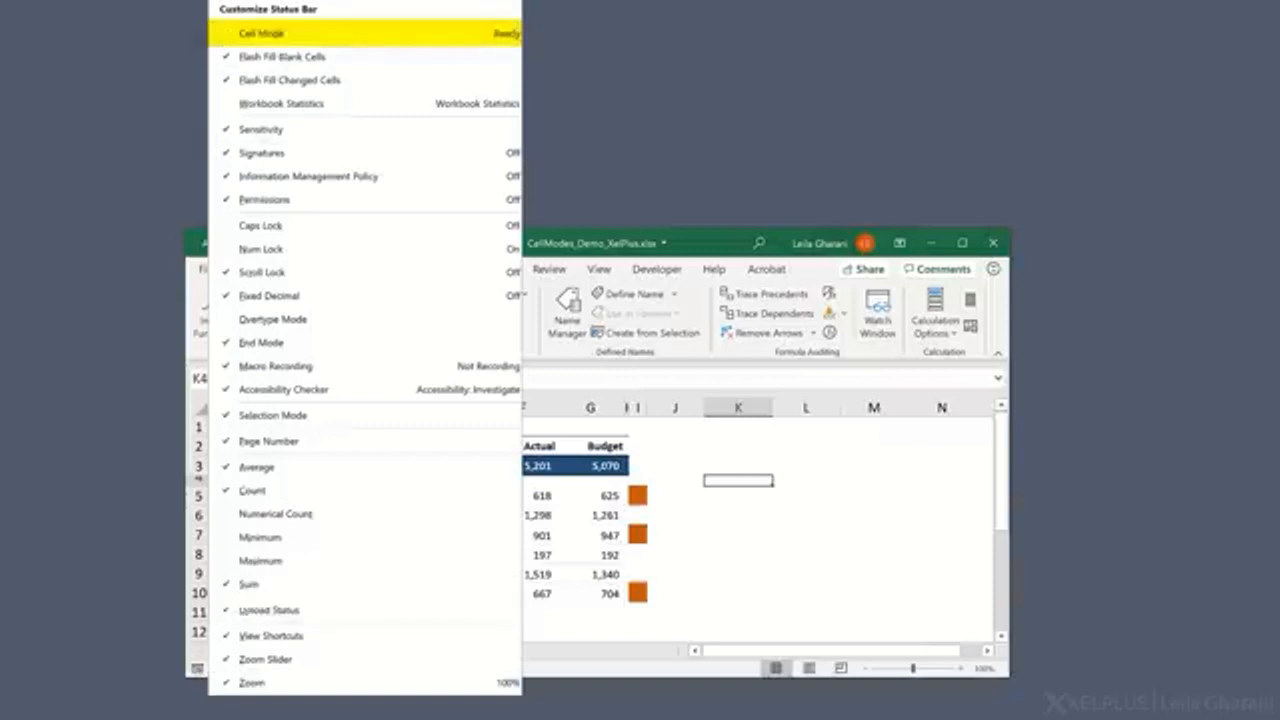
{"action": "left_click", "coordinate": [262, 33]}
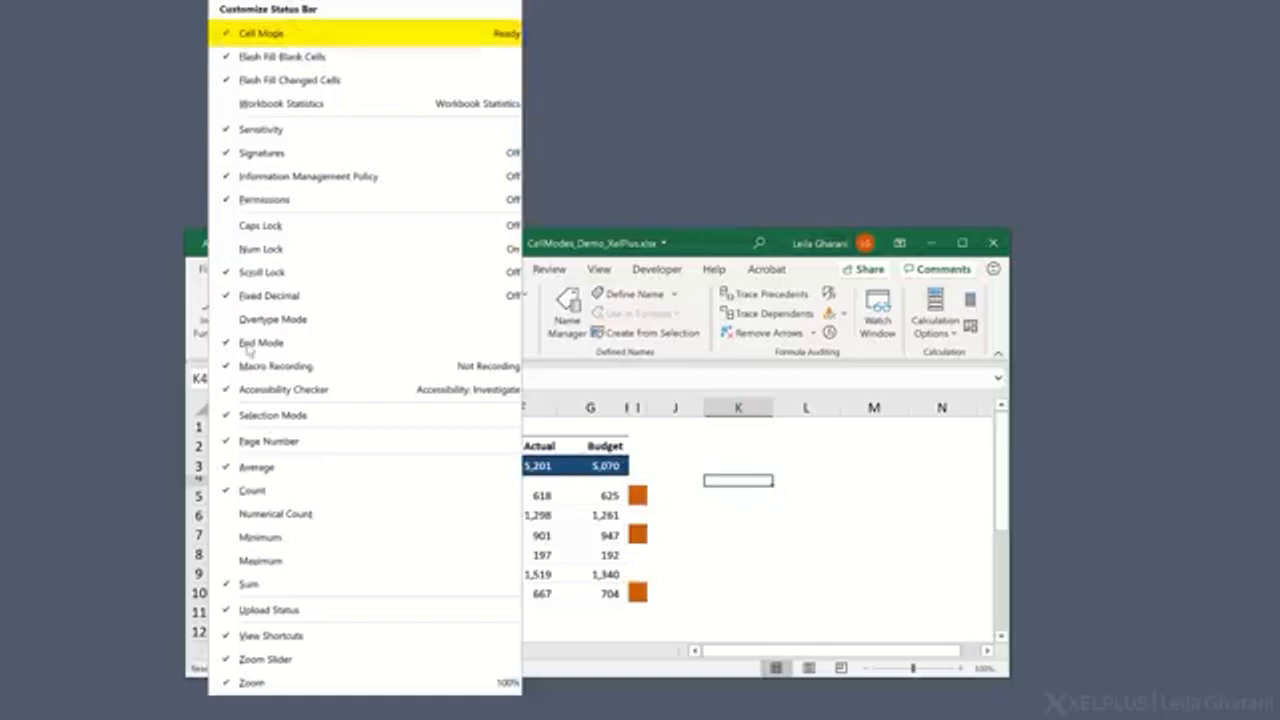
{"action": "left_click", "coordinate": [736, 486]}
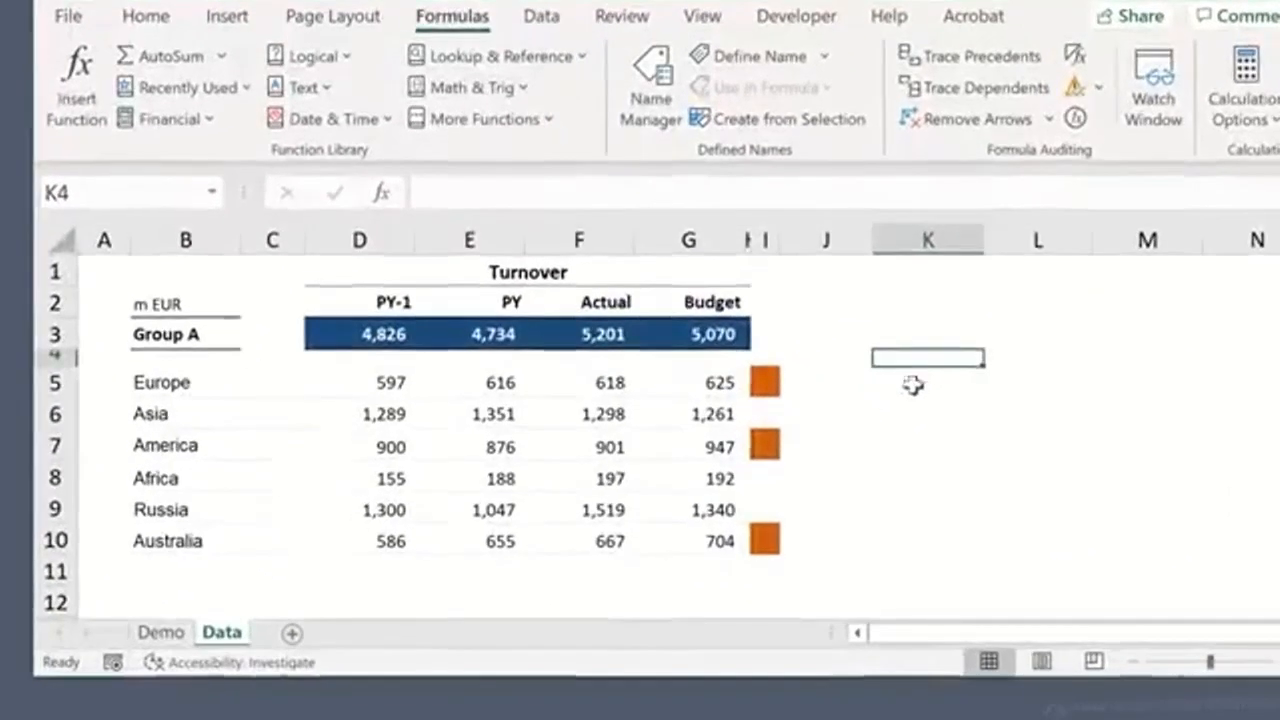